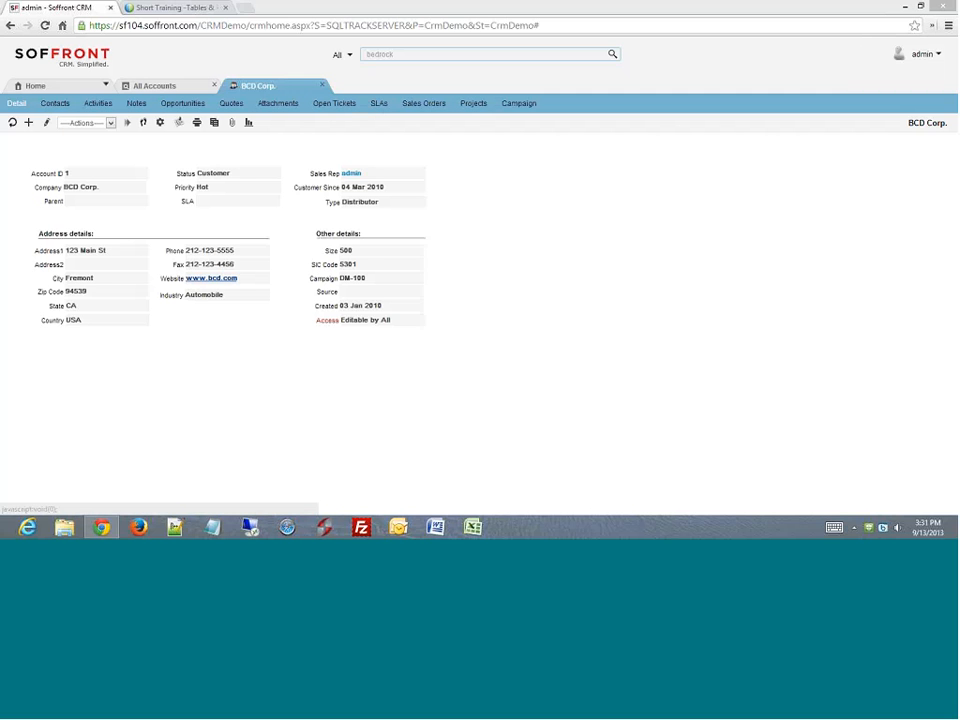
- Review the BCD Corp. account's contacts, notes, details and opportunities
{"action": "left_click", "coordinate": [62, 104]}
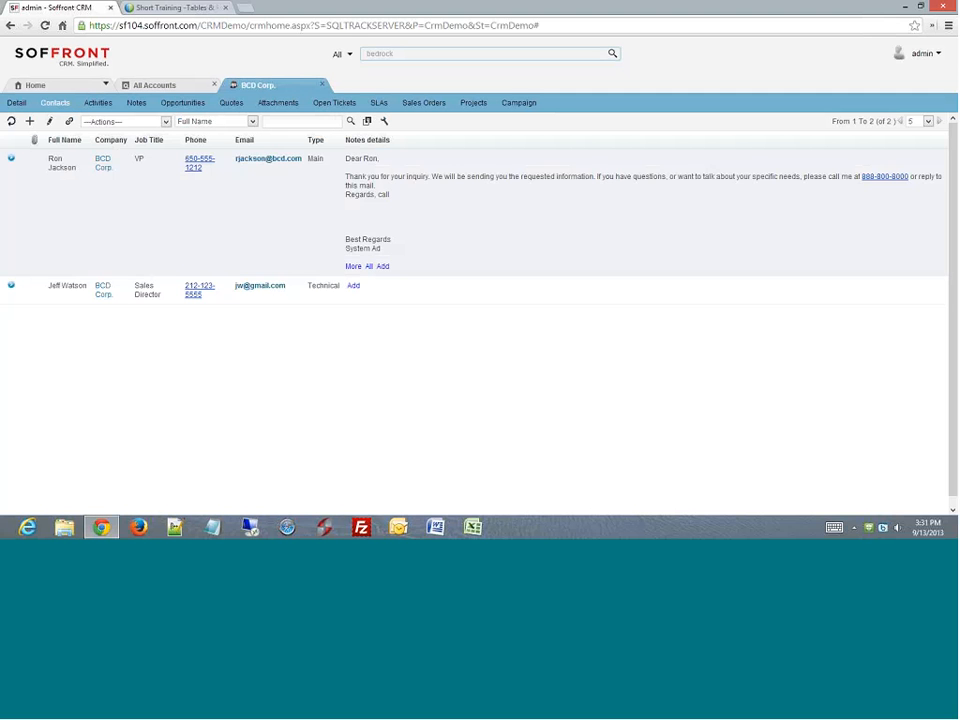
{"action": "left_click", "coordinate": [136, 103]}
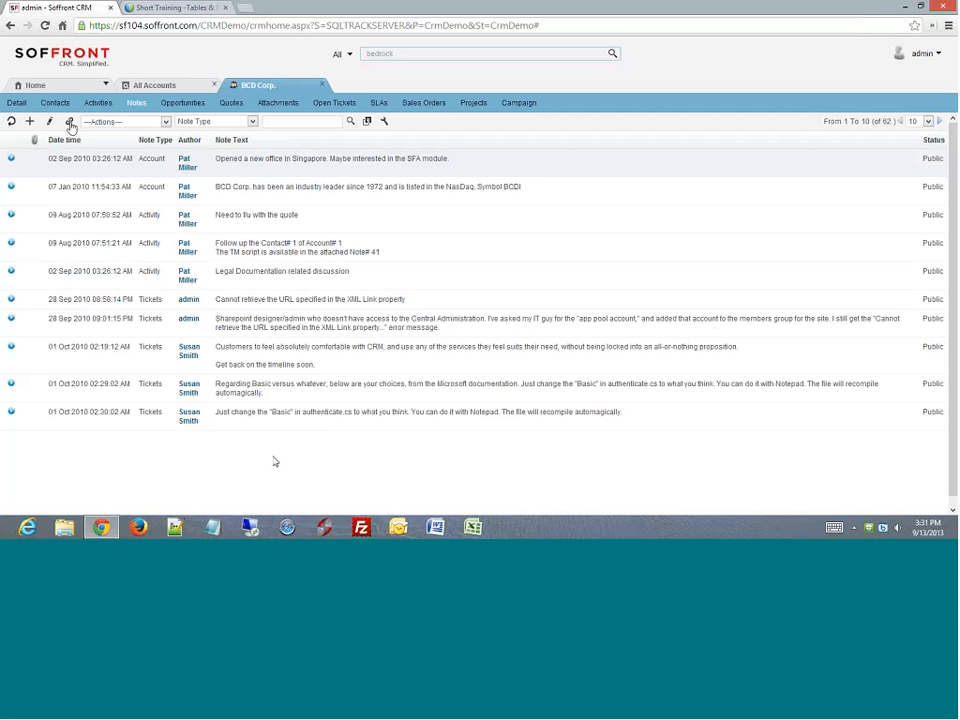
{"action": "left_click", "coordinate": [15, 103]}
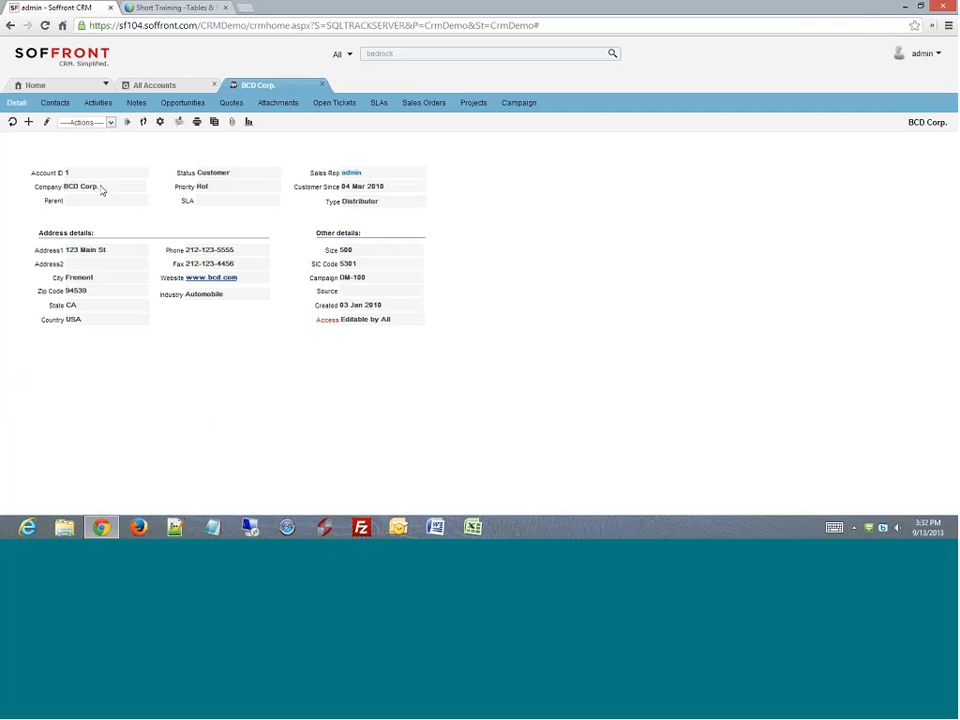
{"action": "left_click_drag", "start_coordinate": [98, 189], "coordinate": [62, 186]}
{"action": "left_click", "coordinate": [55, 102]}
{"action": "left_click", "coordinate": [136, 103]}
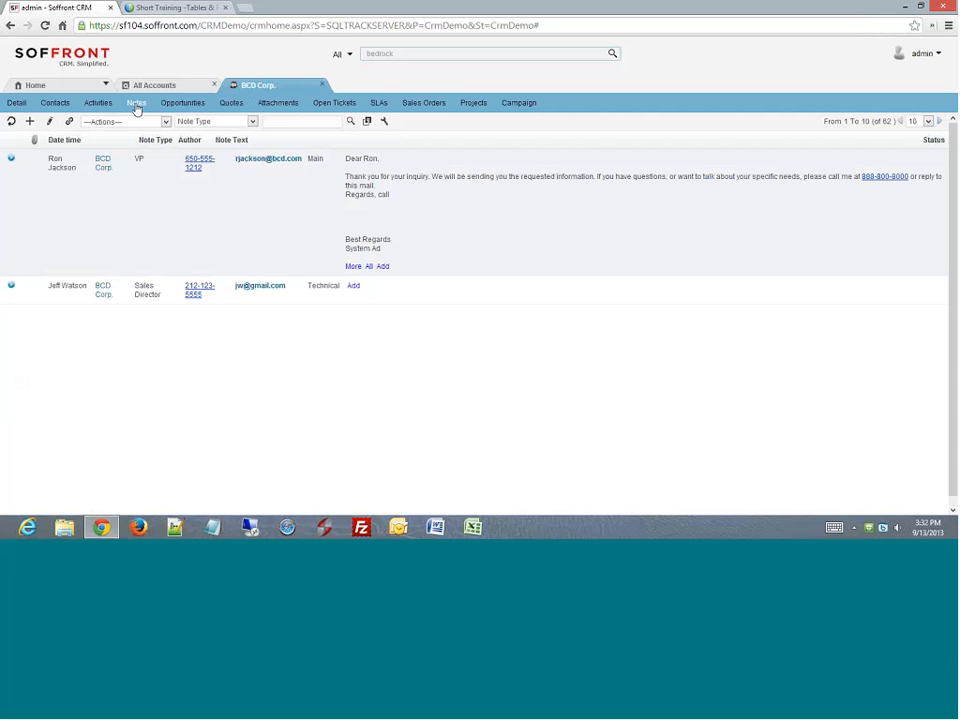
{"action": "left_click", "coordinate": [183, 106]}
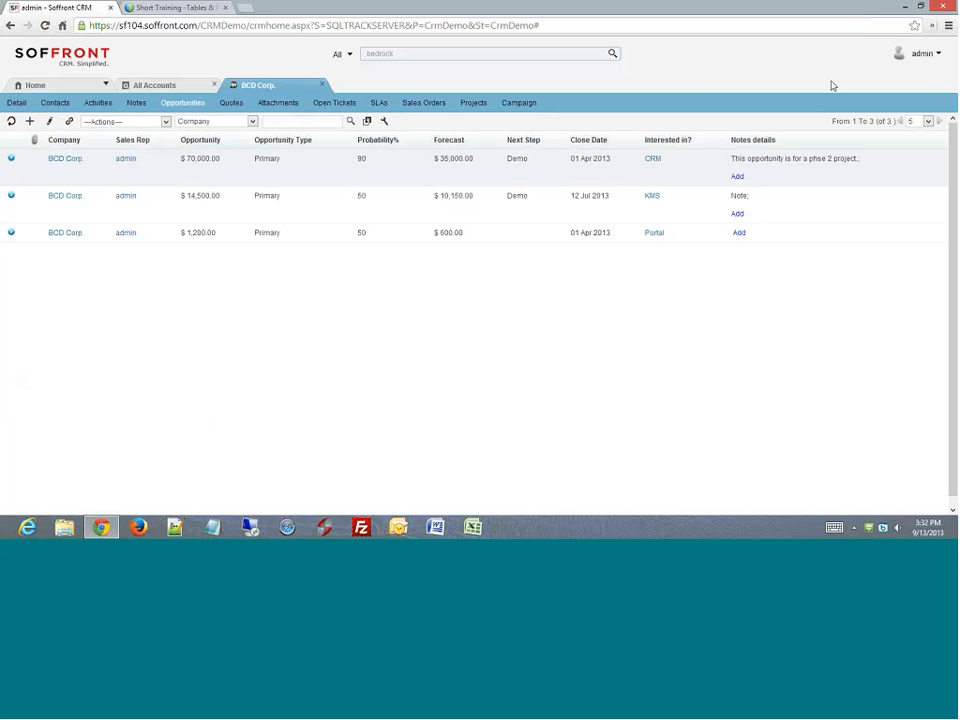
- Open the table definitions in the project setup and start adding a new table
{"action": "left_click", "coordinate": [928, 57]}
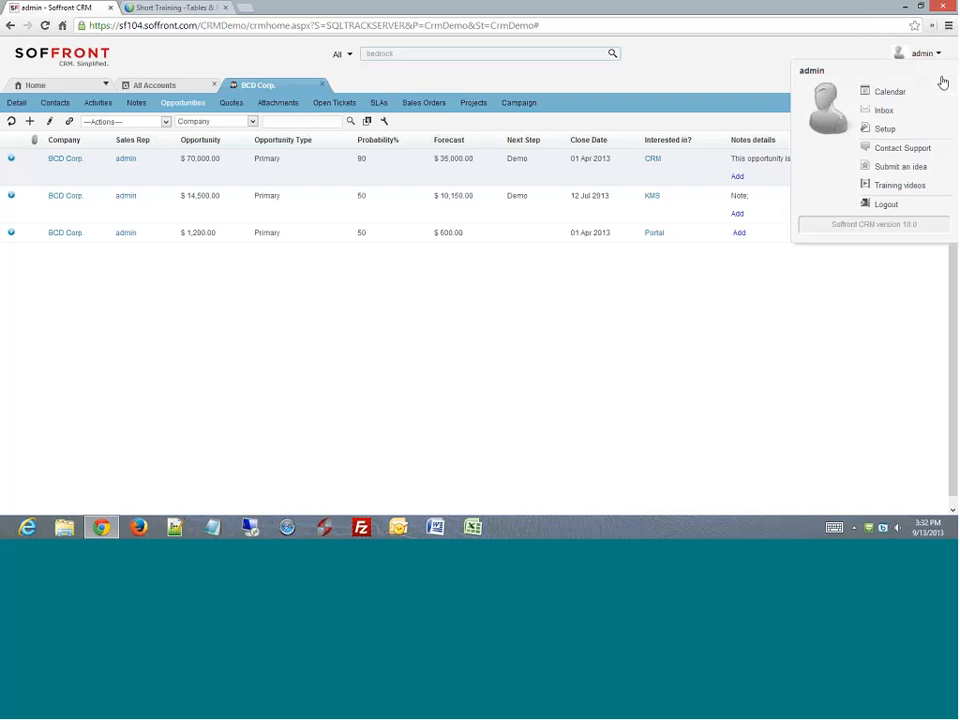
{"action": "left_click", "coordinate": [884, 129]}
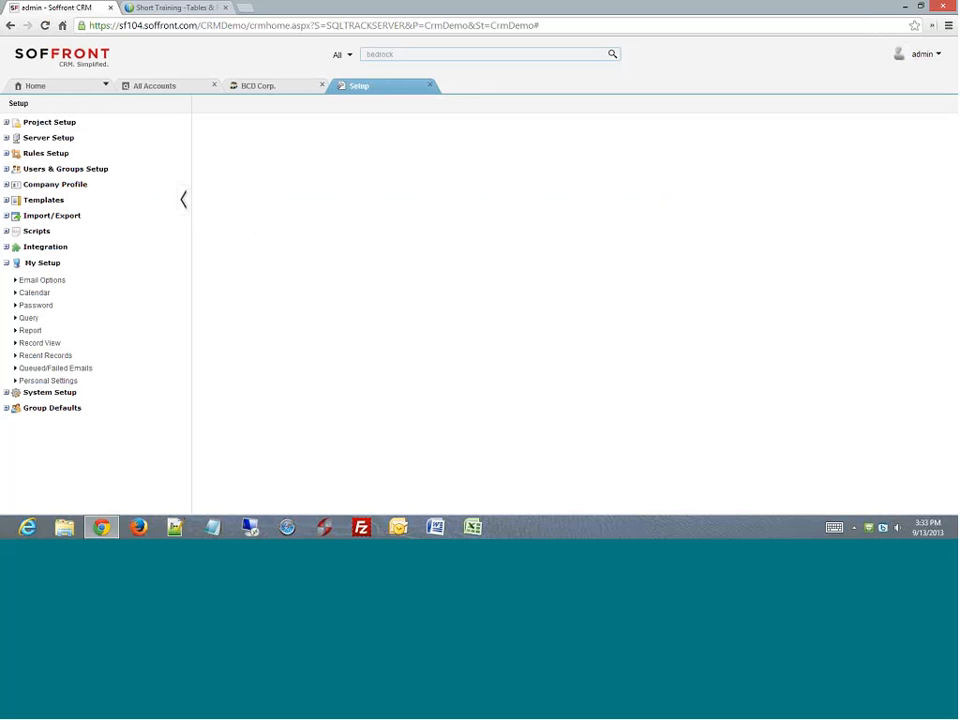
{"action": "left_click", "coordinate": [7, 122]}
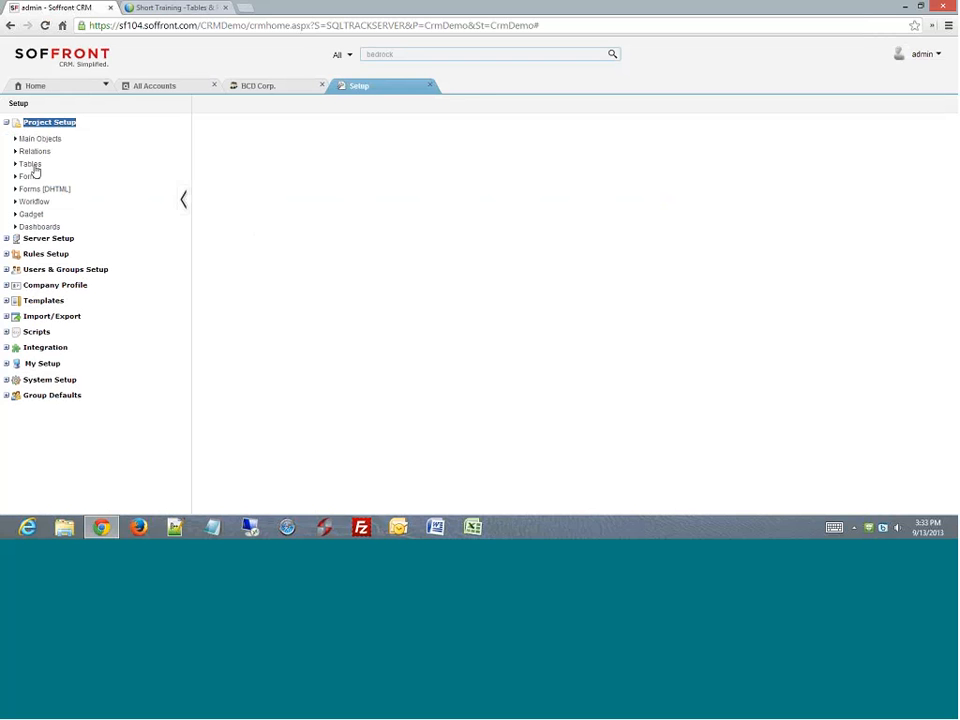
{"action": "left_click", "coordinate": [31, 165]}
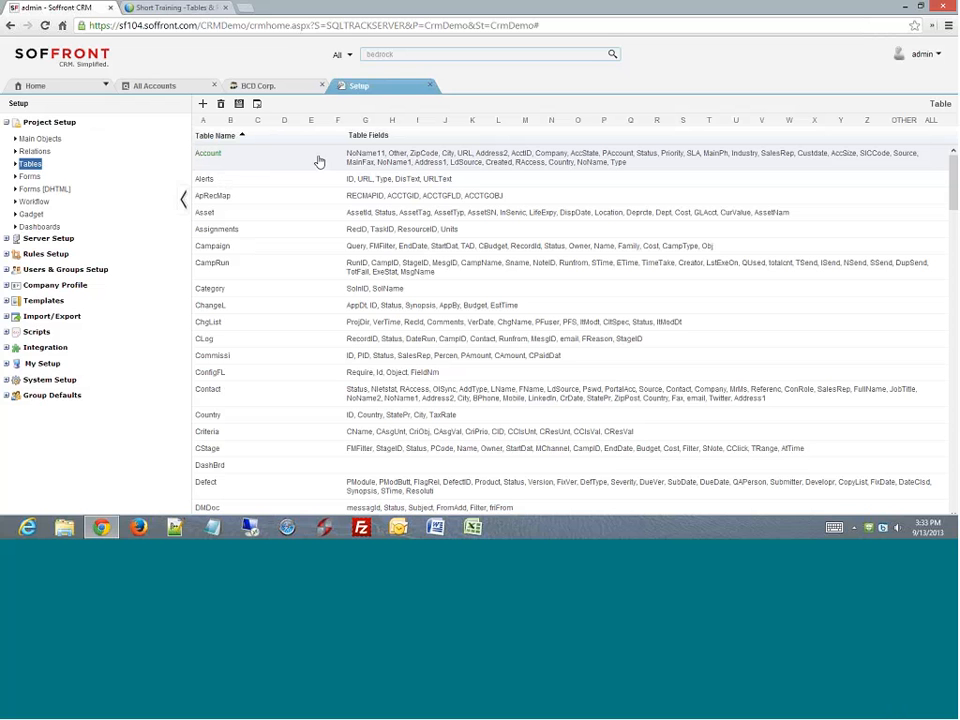
{"action": "mouse_move", "coordinate": [343, 158]}
{"action": "left_mouse_down"}
{"action": "mouse_move", "coordinate": [406, 165]}
{"action": "mouse_move", "coordinate": [340, 155]}
{"action": "left_mouse_up"}
{"action": "left_click", "coordinate": [203, 107]}
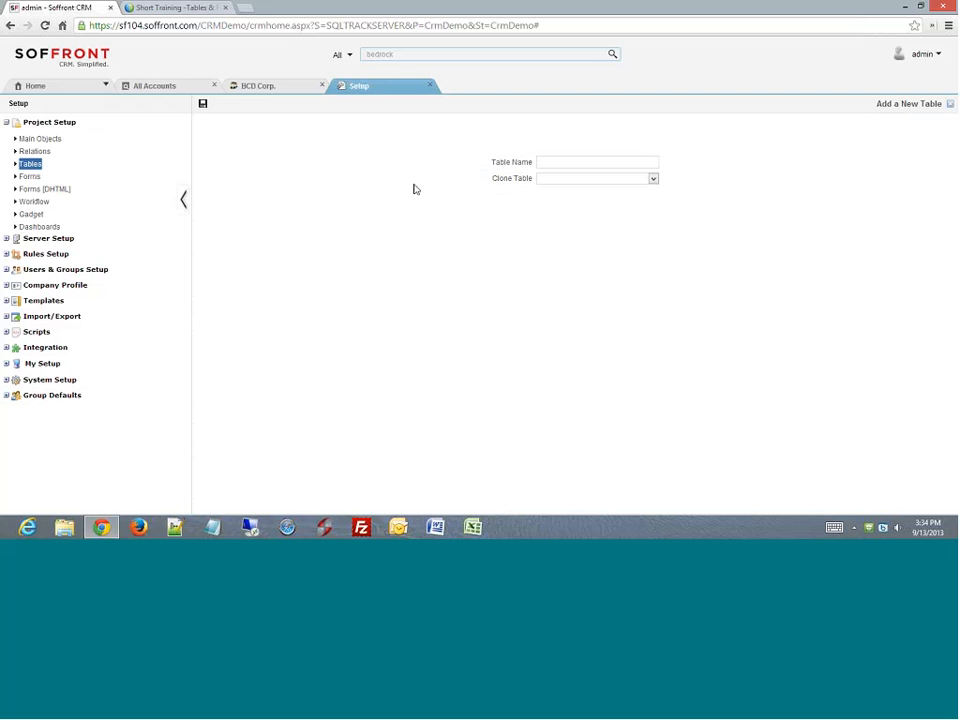
{"action": "left_click", "coordinate": [552, 161]}
{"action": "type", "text": "t"}
{"action": "type", "text": "234567"}
{"action": "type", "text": "890"}
{"action": "type", "text": "1"}
{"action": "type", "text": "1111"}
{"action": "type", "text": "1"}
- Look through the tables available for cloning, try Account as the clone source, and set it back to blank
{"action": "left_click", "coordinate": [653, 179]}
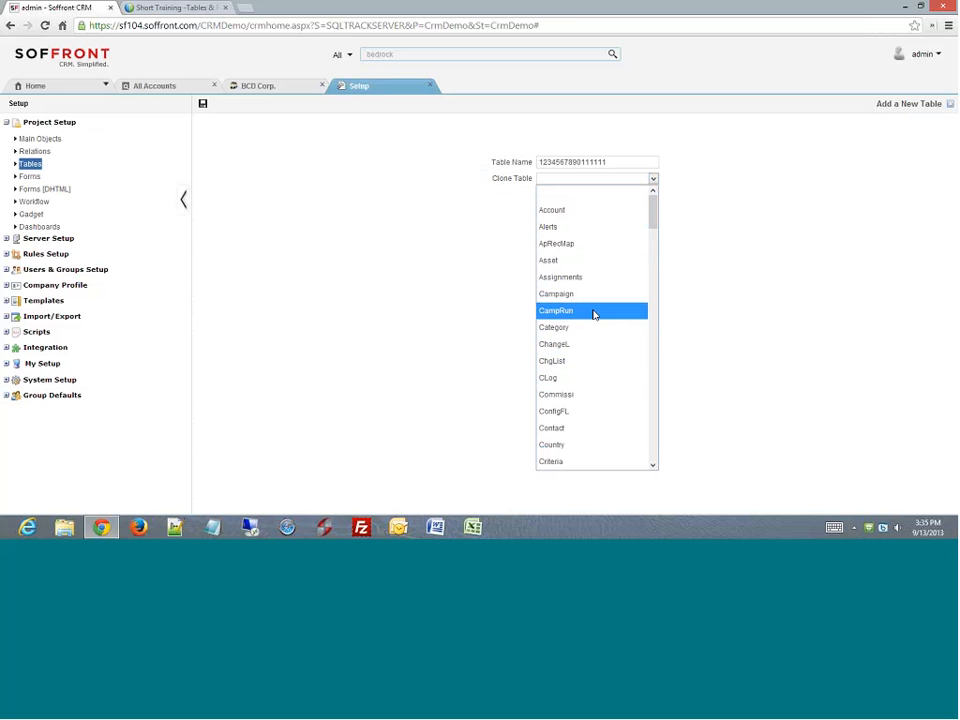
{"action": "scroll", "coordinate": [593, 314], "scroll_direction": "down", "scroll_amount": 10}
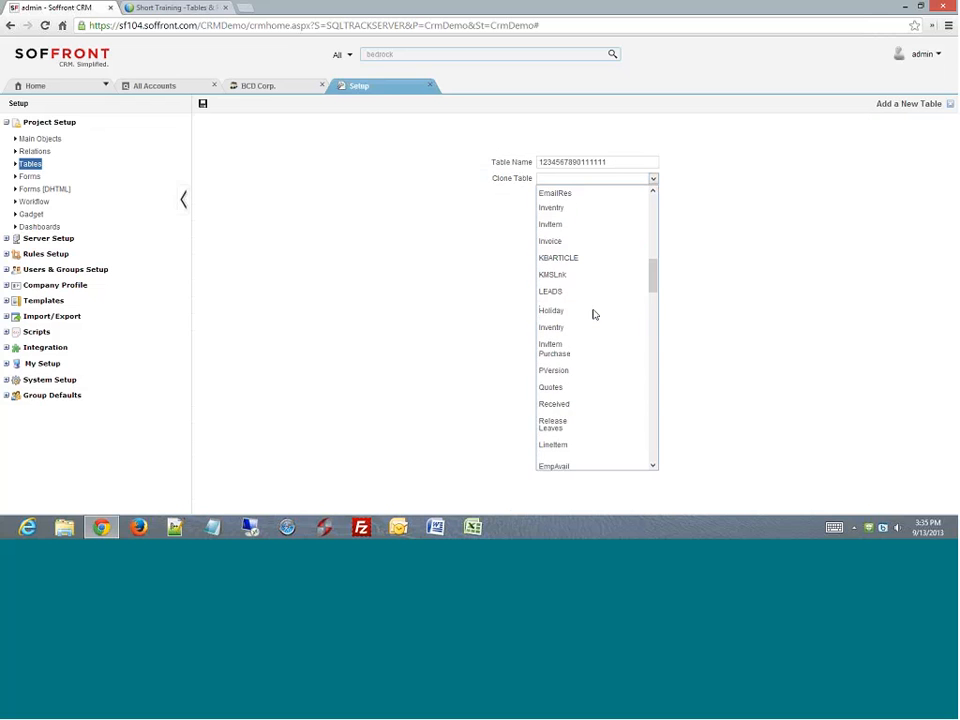
{"action": "scroll", "coordinate": [593, 314], "scroll_direction": "down", "scroll_amount": 10}
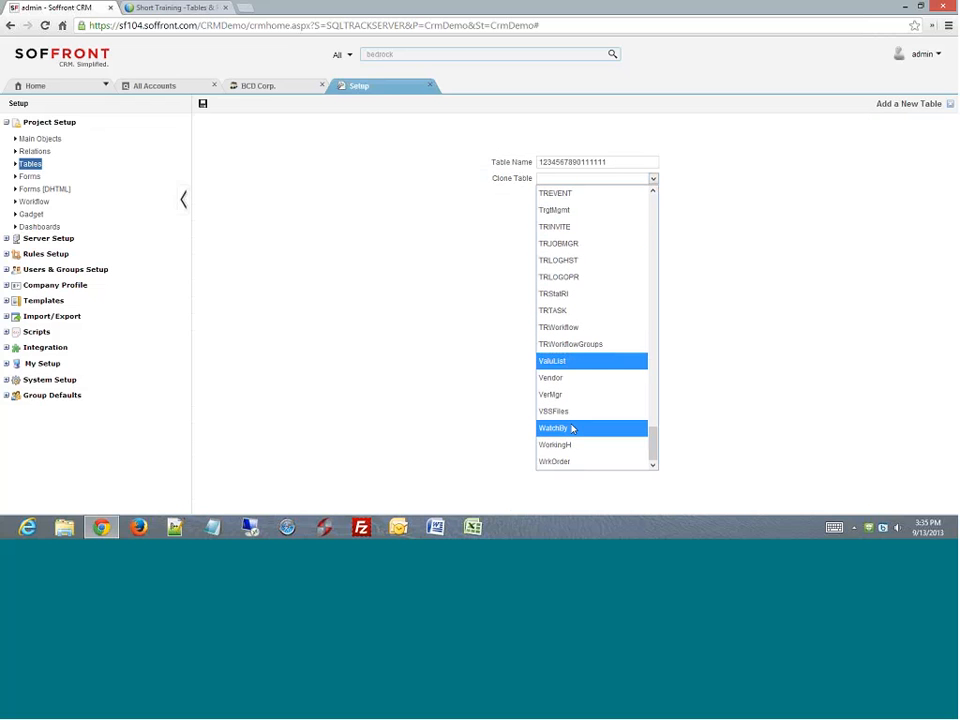
{"action": "scroll", "coordinate": [578, 231], "scroll_direction": "up", "scroll_amount": 10}
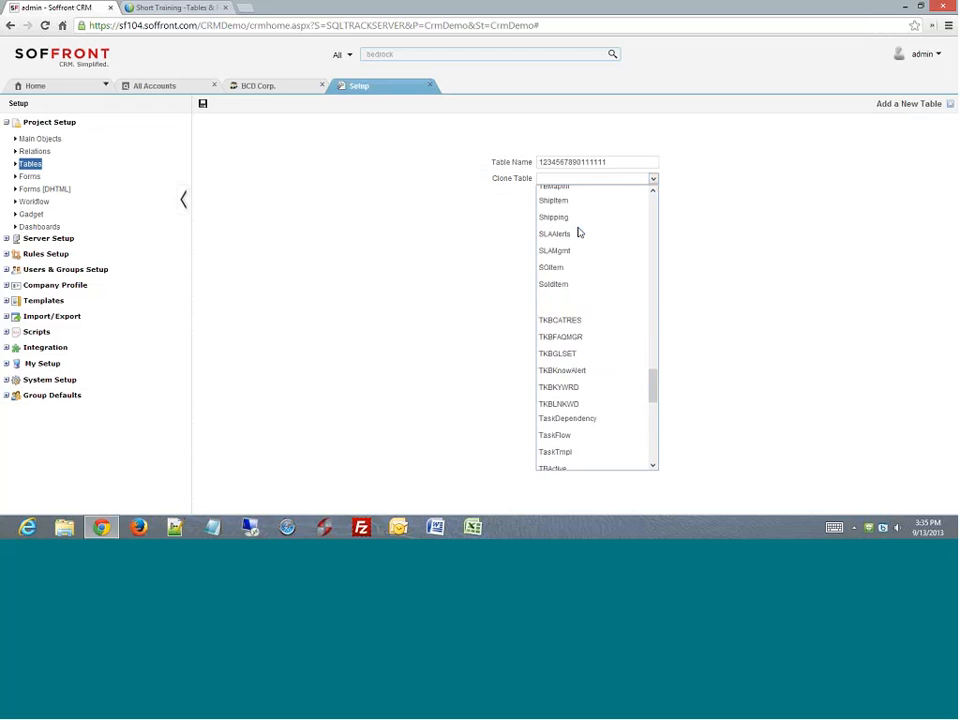
{"action": "scroll", "coordinate": [578, 230], "scroll_direction": "up", "scroll_amount": 10}
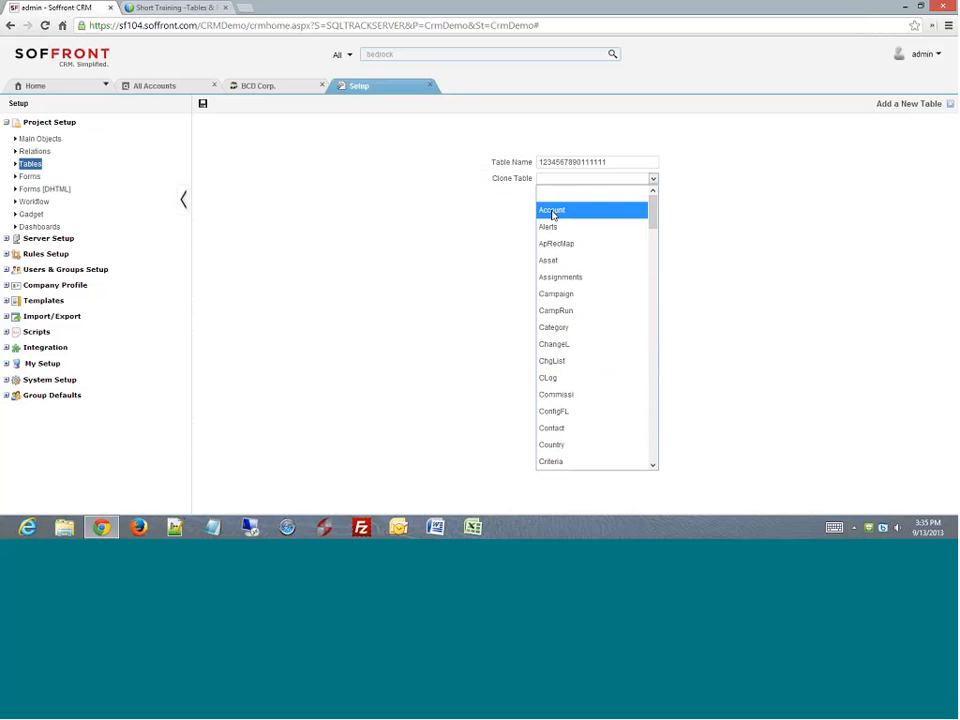
{"action": "left_click", "coordinate": [554, 210]}
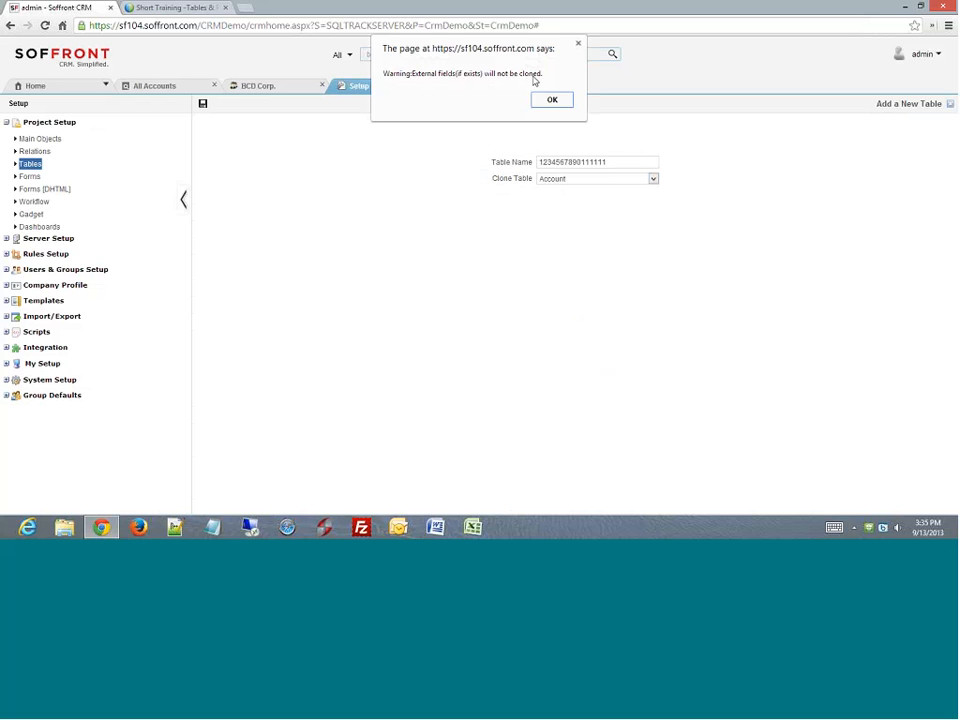
{"action": "left_click", "coordinate": [553, 101]}
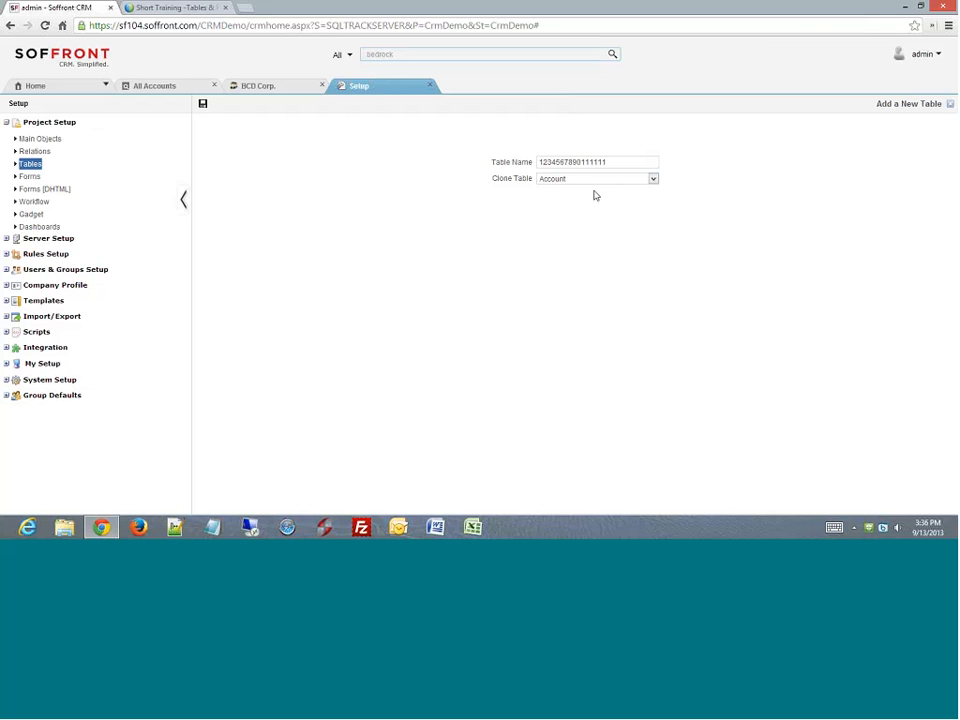
{"action": "left_click", "coordinate": [206, 107]}
{"action": "left_click", "coordinate": [653, 180]}
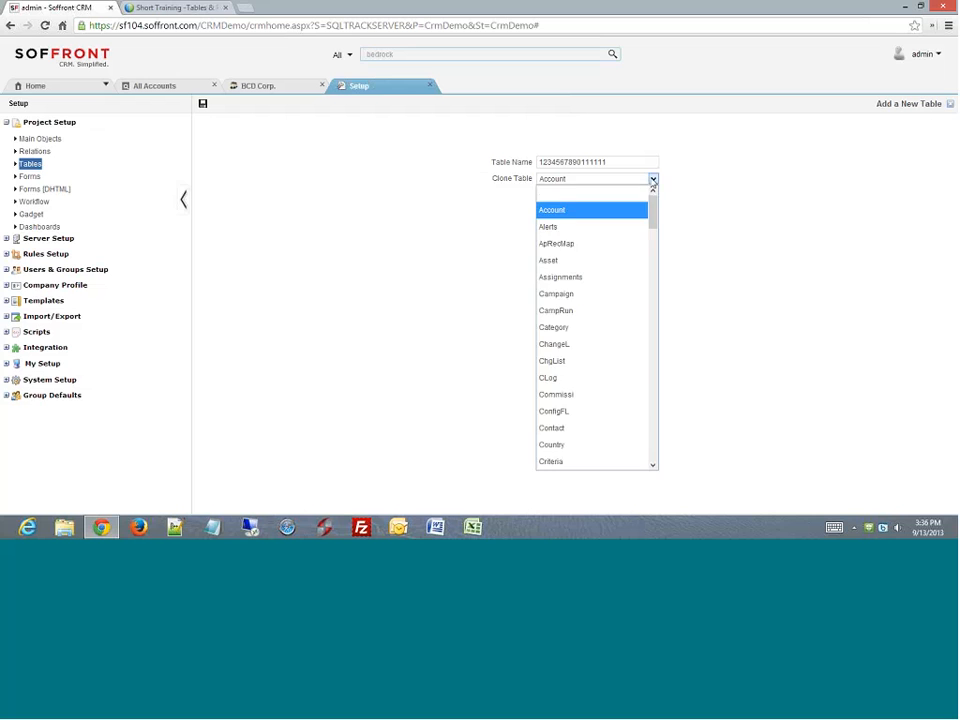
{"action": "left_click", "coordinate": [572, 191]}
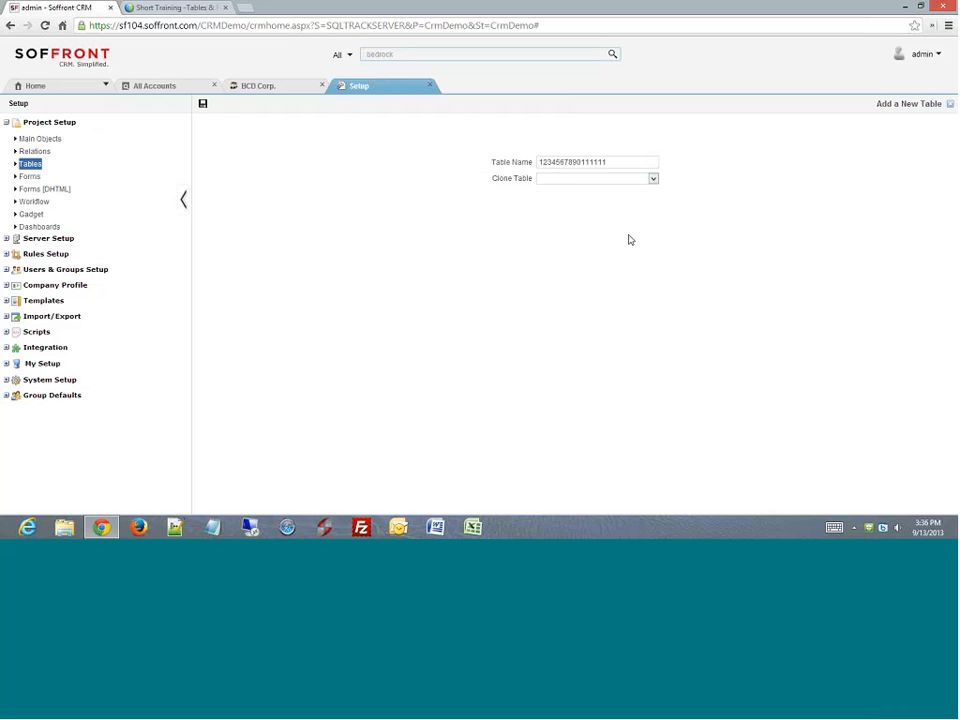
- Replace the table name with TEST Table and try to save the new table
{"action": "double_click", "coordinate": [611, 161]}
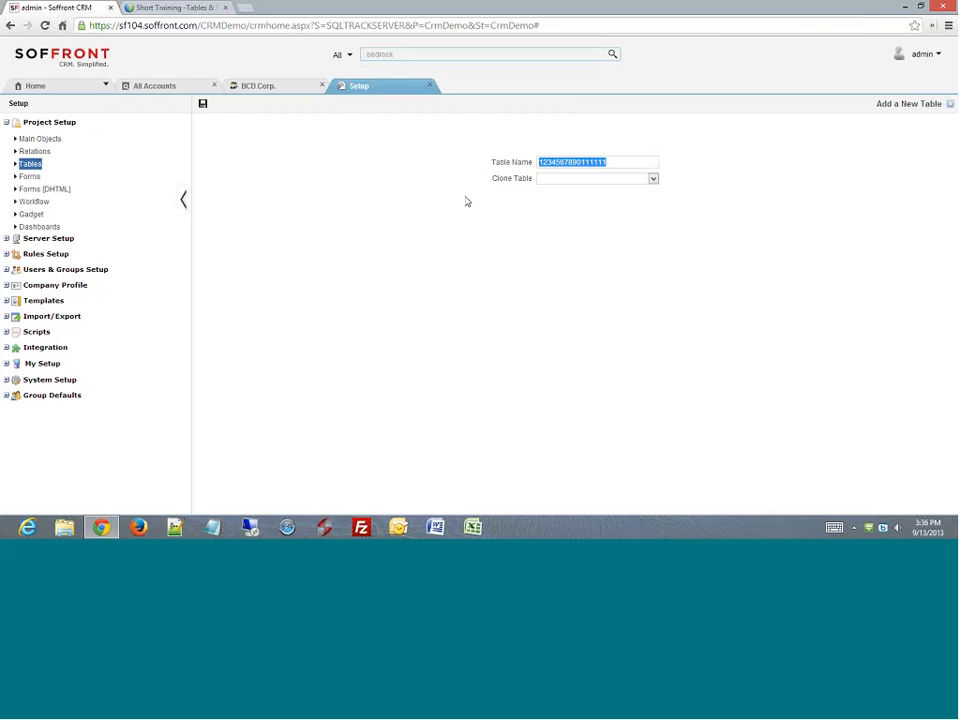
{"action": "type", "text": "TEST"}
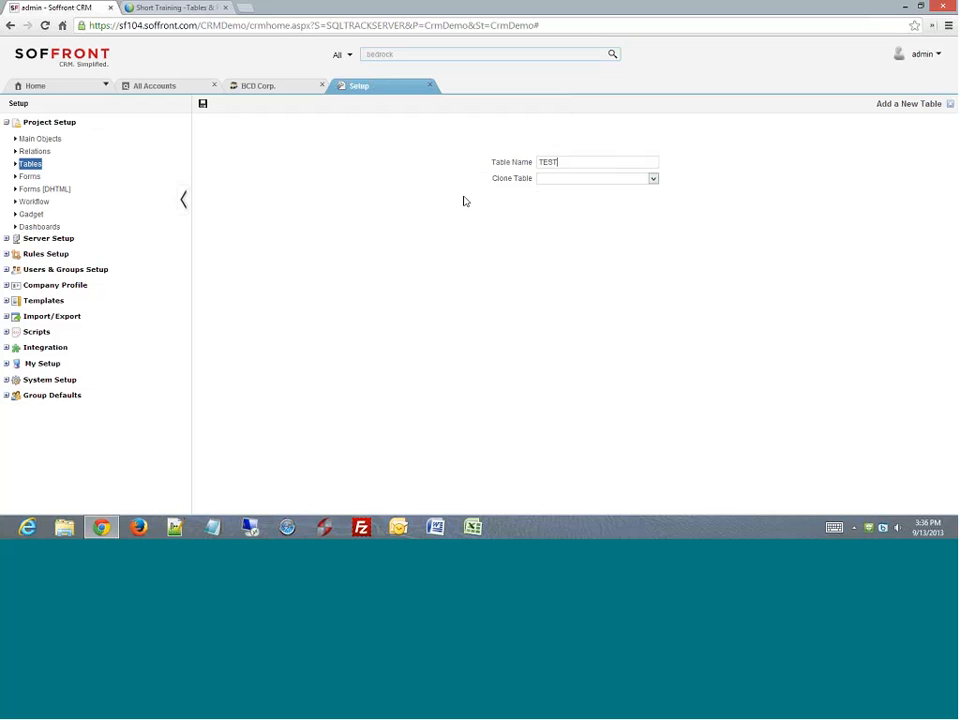
{"action": "type", "text": " TAble"}
{"action": "key", "text": "Return"}
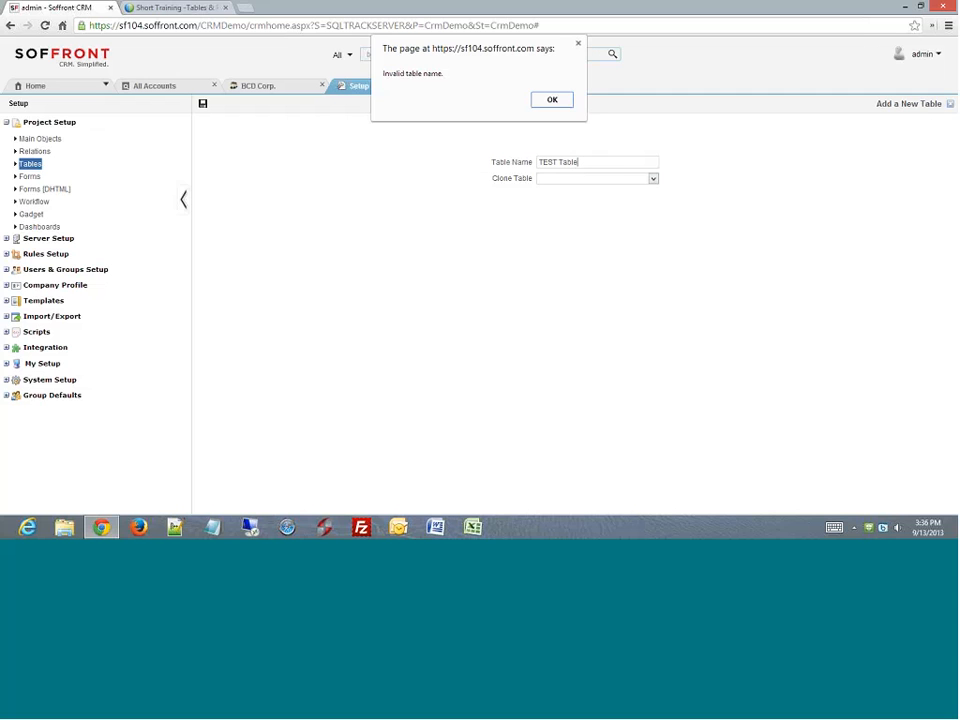
{"action": "left_click", "coordinate": [551, 100]}
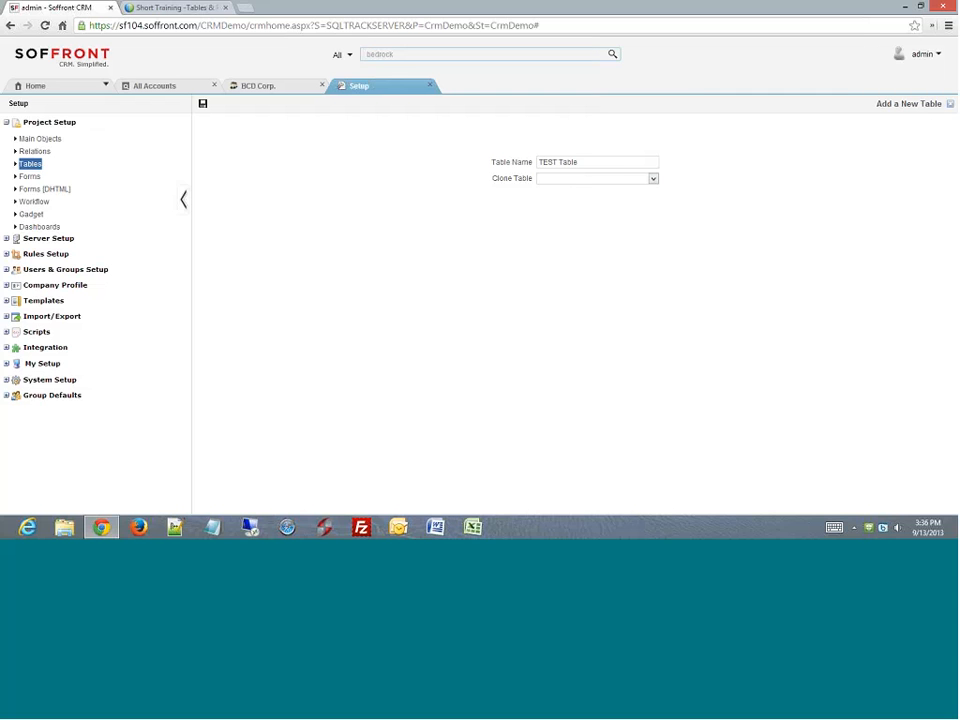
- Remove the space so the table name is TESTTable and save the new table
{"action": "left_click", "coordinate": [559, 162]}
{"action": "key", "text": "BackSpace"}
{"action": "left_click", "coordinate": [203, 103]}
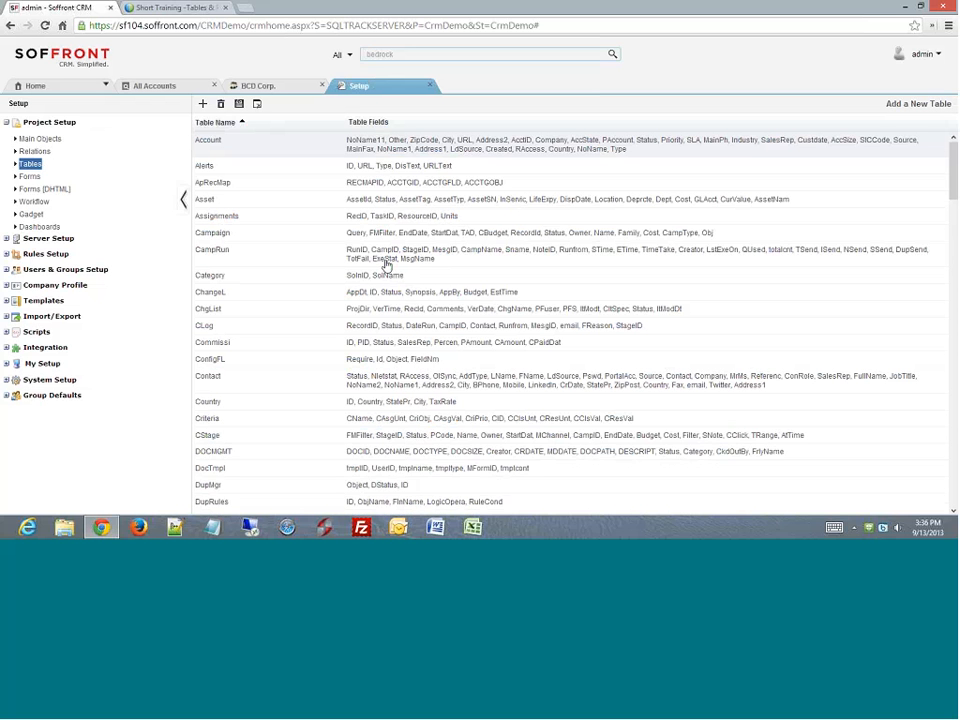
- Find TESTTable in the table list and look at its entry
{"action": "scroll", "coordinate": [387, 265], "scroll_direction": "down", "scroll_amount": 20}
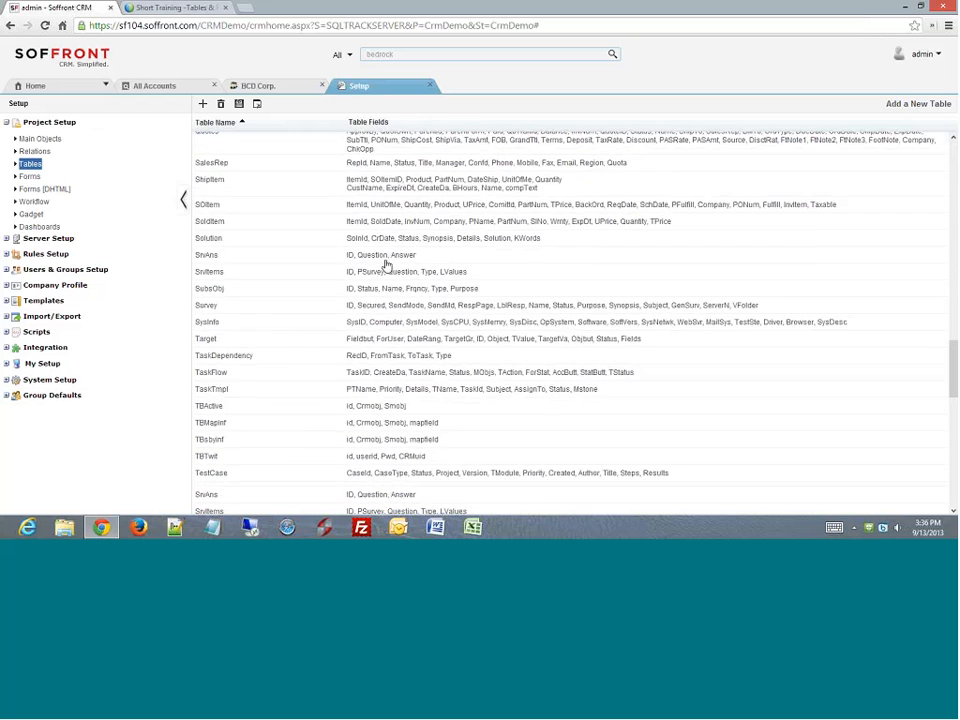
{"action": "scroll", "coordinate": [387, 266], "scroll_direction": "down", "scroll_amount": 5}
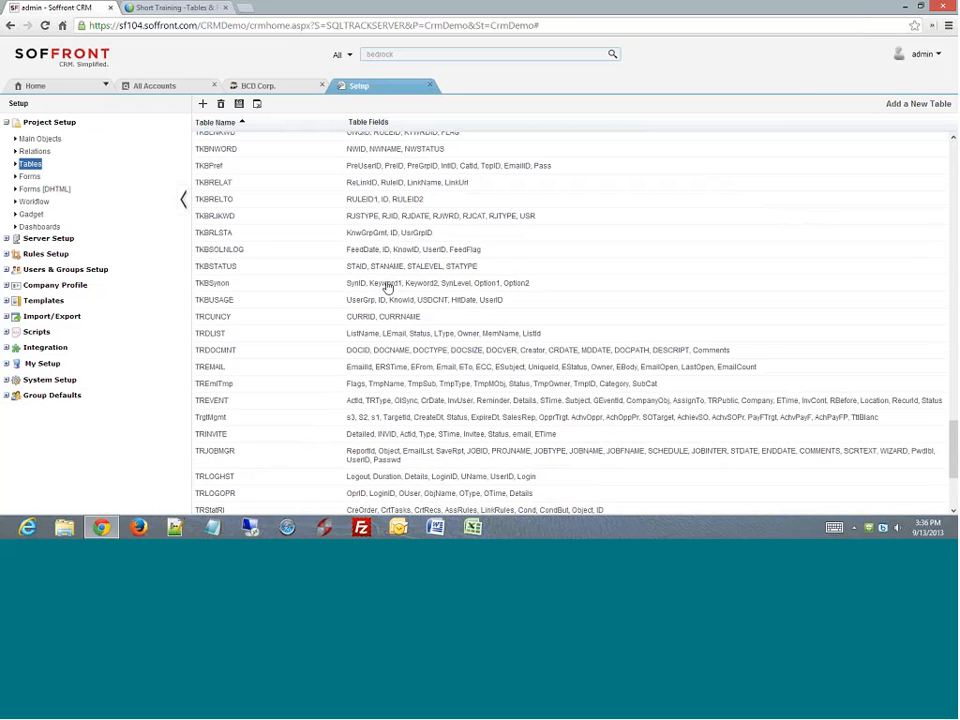
{"action": "scroll", "coordinate": [388, 287], "scroll_direction": "up", "scroll_amount": 10}
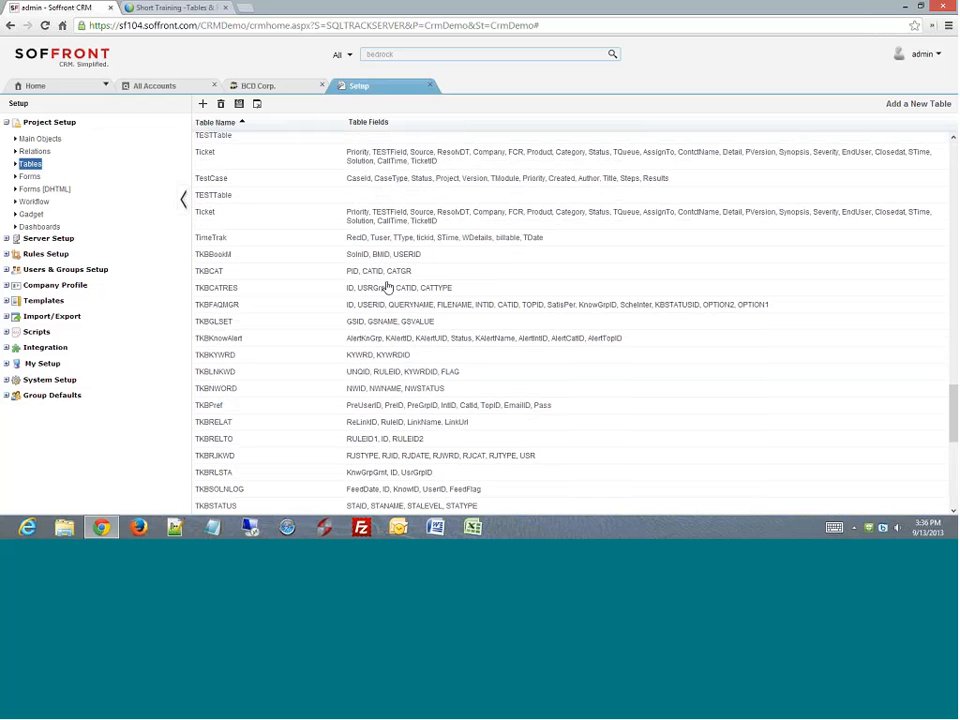
{"action": "left_click", "coordinate": [204, 196]}
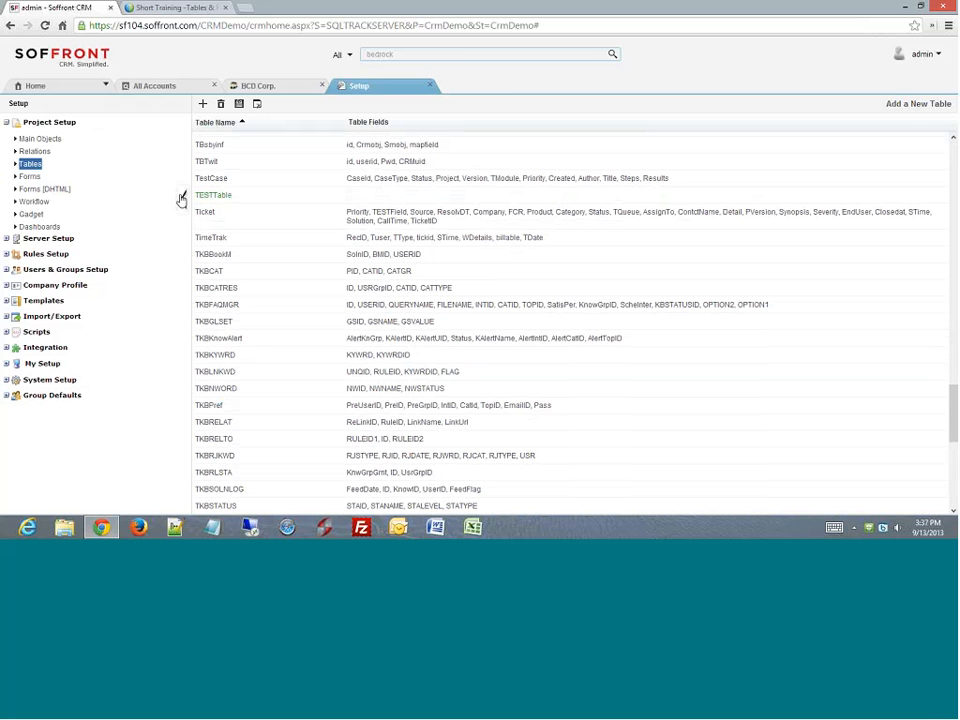
{"action": "left_click_drag", "start_coordinate": [230, 197], "coordinate": [320, 206]}
- Open the relations in the project setup and examine the Accounts relations' child objects, child labels, view forms, groups and flags
{"action": "left_click", "coordinate": [34, 151]}
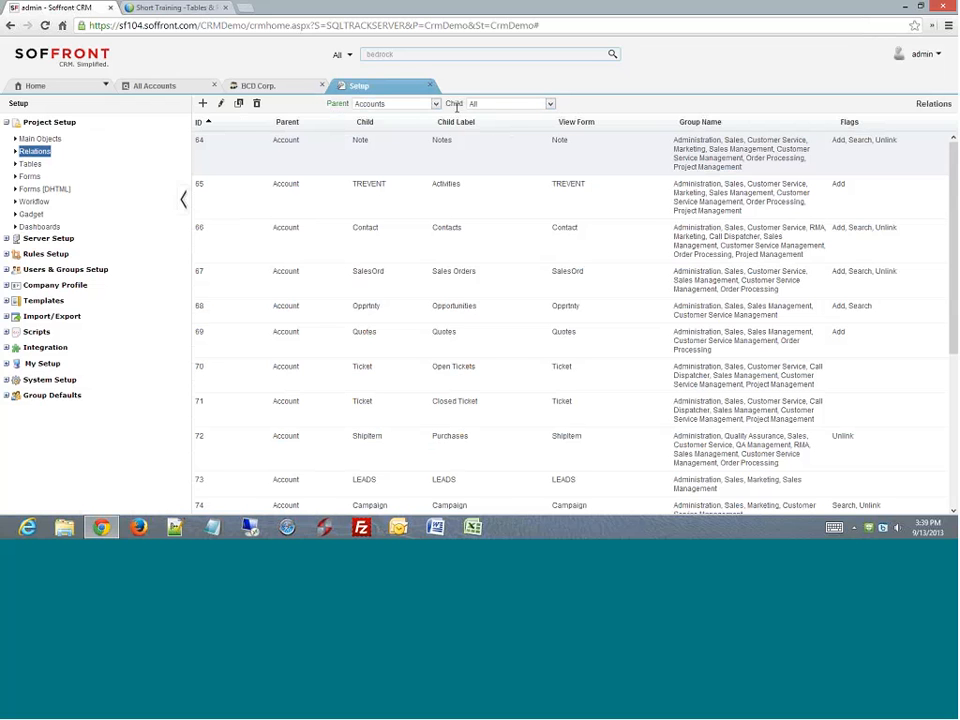
{"action": "left_click", "coordinate": [549, 104]}
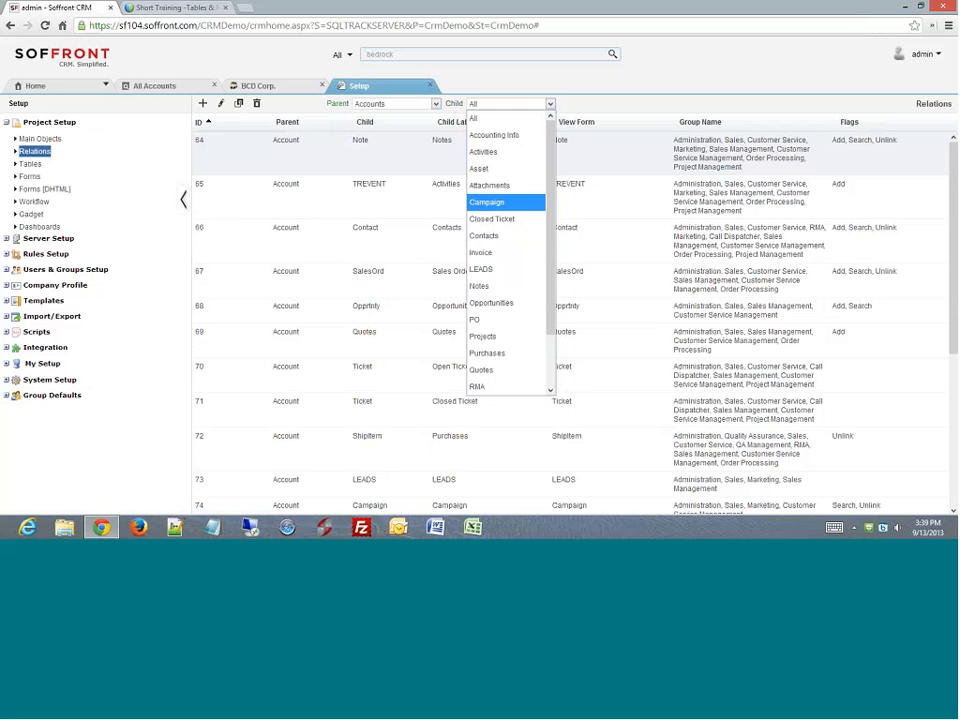
{"action": "left_click", "coordinate": [610, 109]}
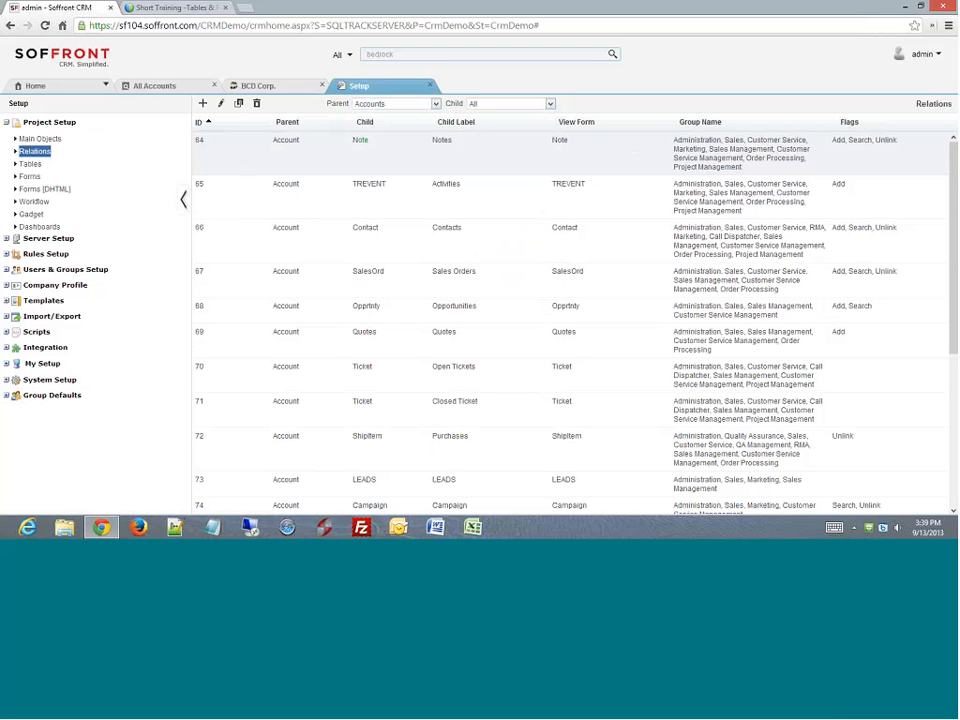
{"action": "left_click_drag", "start_coordinate": [478, 124], "coordinate": [433, 122]}
{"action": "left_click", "coordinate": [434, 184]}
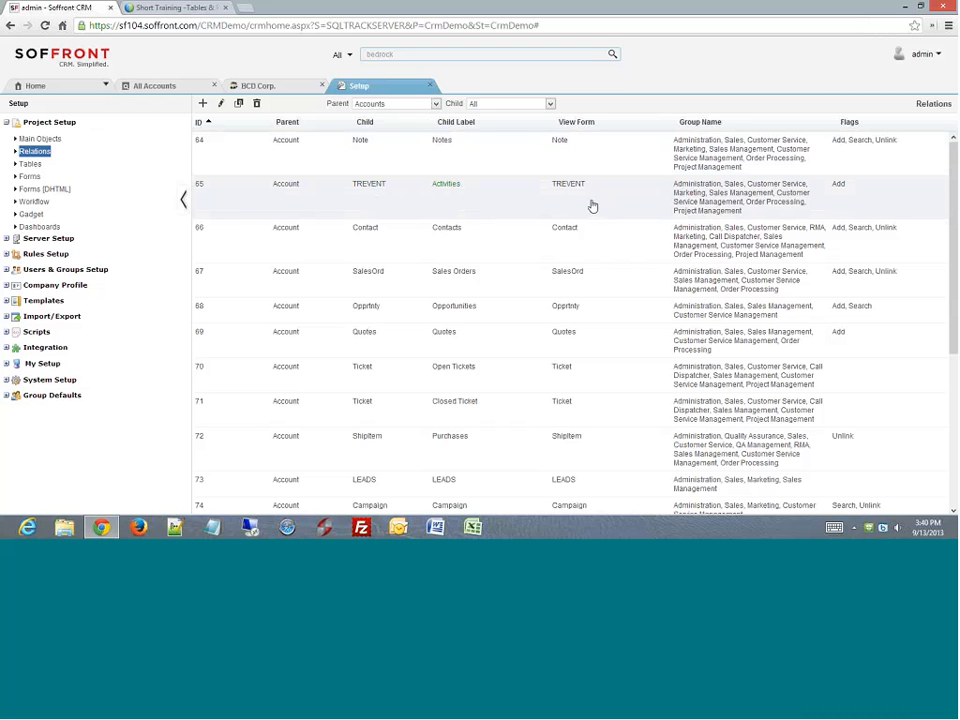
{"action": "left_click", "coordinate": [673, 186]}
{"action": "left_click", "coordinate": [848, 190]}
- Open the Accounts relation to the Contact child object for modification
{"action": "left_click", "coordinate": [334, 254]}
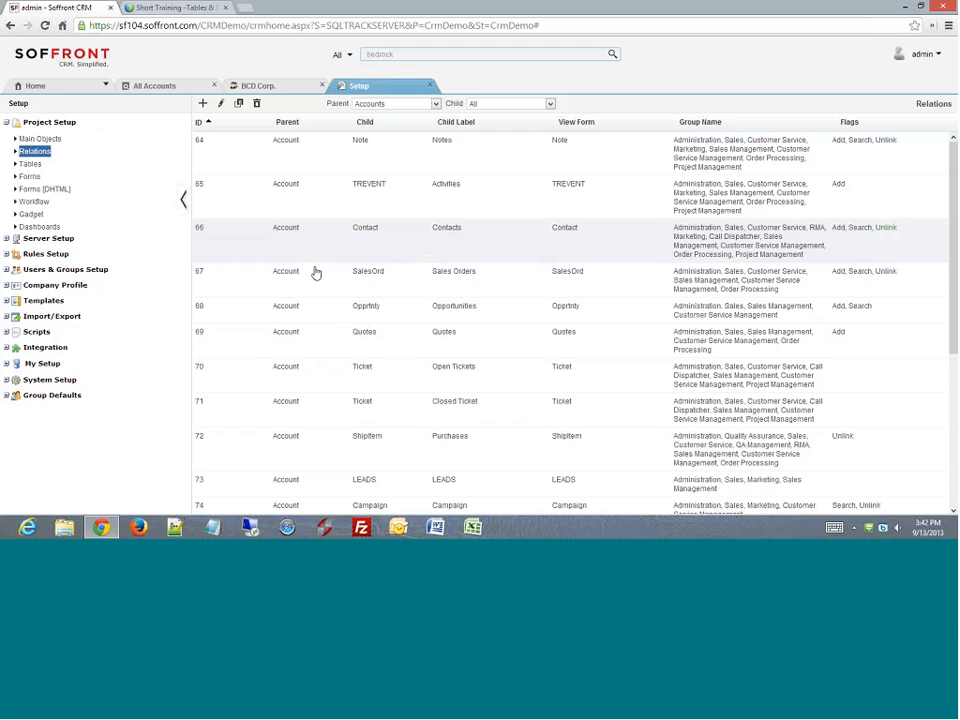
{"action": "left_click", "coordinate": [222, 106]}
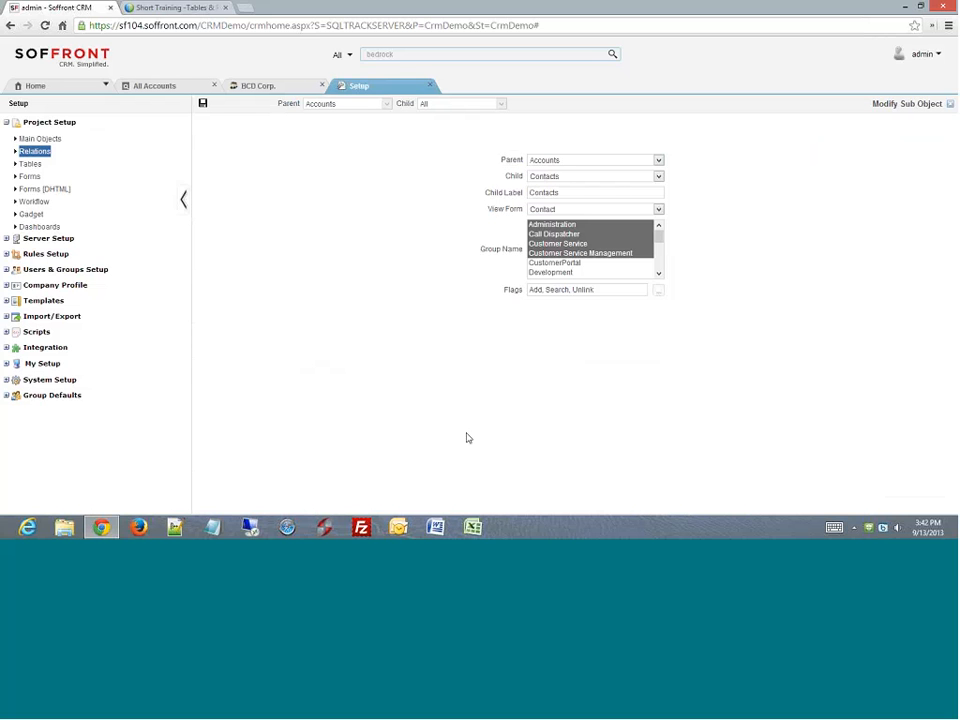
- Try changing the relation's child label by adding Person after Contact, and restore it to Contacts
{"action": "left_click_drag", "start_coordinate": [561, 193], "coordinate": [498, 193]}
{"action": "left_click", "coordinate": [570, 196]}
{"action": "key", "text": "BackSpace"}
{"action": "type", "text": "Person"}
{"action": "key", "text": "BackSpace"}
{"action": "key", "text": "BackSpace"}
{"action": "key", "text": "BackSpace"}
{"action": "key", "text": "BackSpace"}
{"action": "key", "text": "BackSpace"}
{"action": "key", "text": "BackSpace"}
{"action": "key", "text": "BackSpace"}
{"action": "type", "text": "s"}
- Examine the groups and the Add, Search and Unlink flags of the Accounts–Contacts relation, and leave it without saving
{"action": "mouse_move", "coordinate": [660, 240]}
{"action": "left_mouse_down"}
{"action": "mouse_move", "coordinate": [659, 268]}
{"action": "mouse_move", "coordinate": [660, 231]}
{"action": "mouse_move", "coordinate": [660, 287]}
{"action": "mouse_move", "coordinate": [665, 237]}
{"action": "mouse_move", "coordinate": [664, 247]}
{"action": "left_mouse_up"}
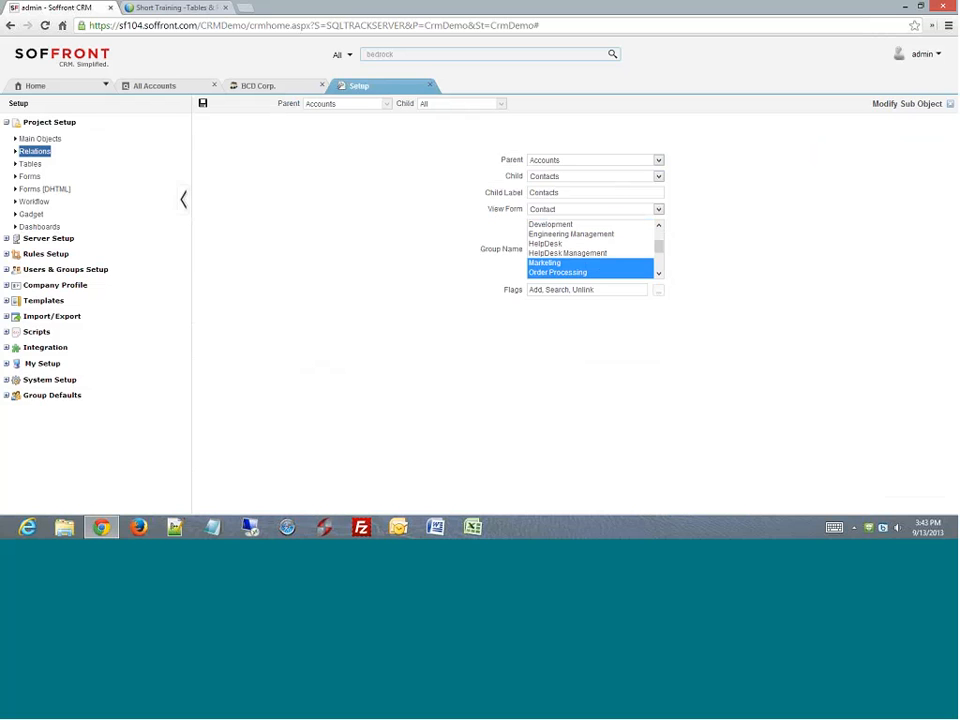
{"action": "left_click", "coordinate": [657, 292]}
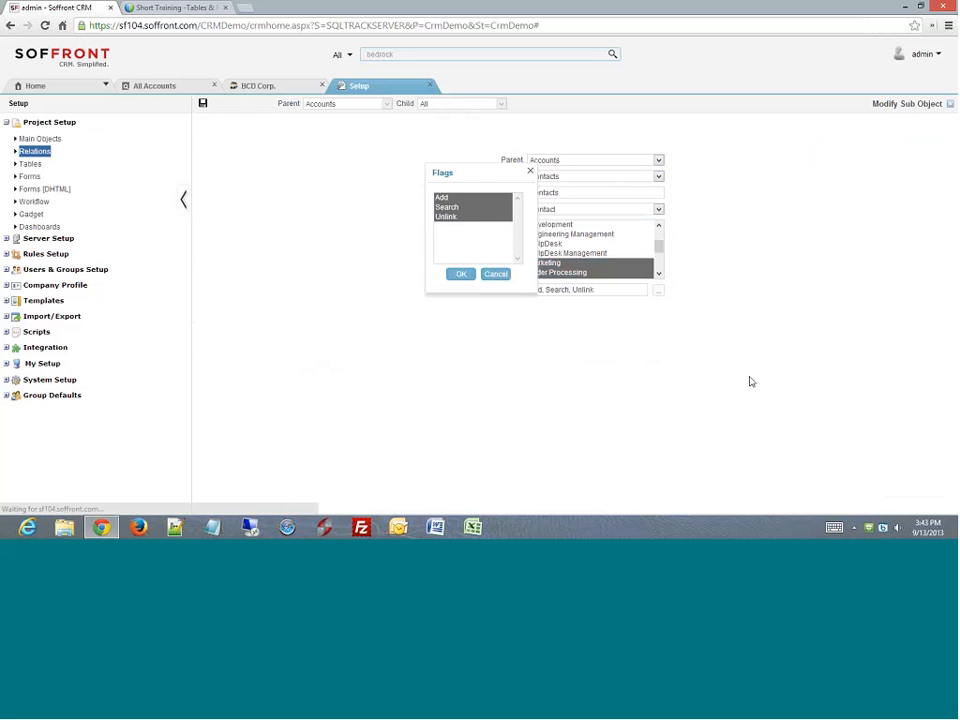
{"action": "left_click", "coordinate": [452, 198]}
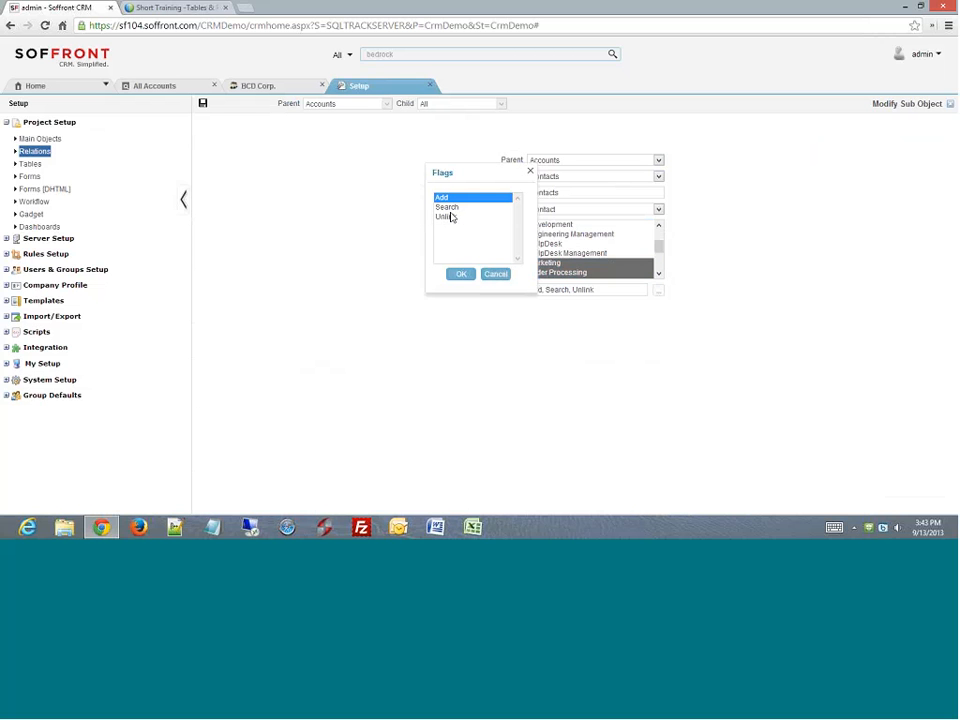
{"action": "left_click", "coordinate": [452, 207]}
{"action": "left_click", "coordinate": [447, 198], "text": "ctrl"}
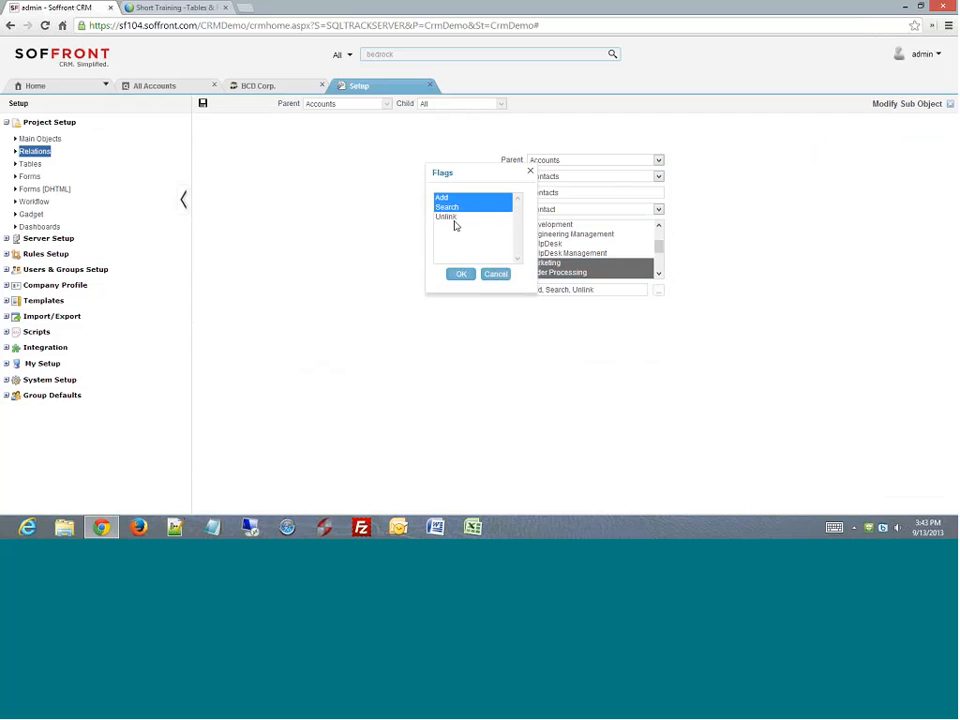
{"action": "left_click", "coordinate": [449, 216], "text": "ctrl"}
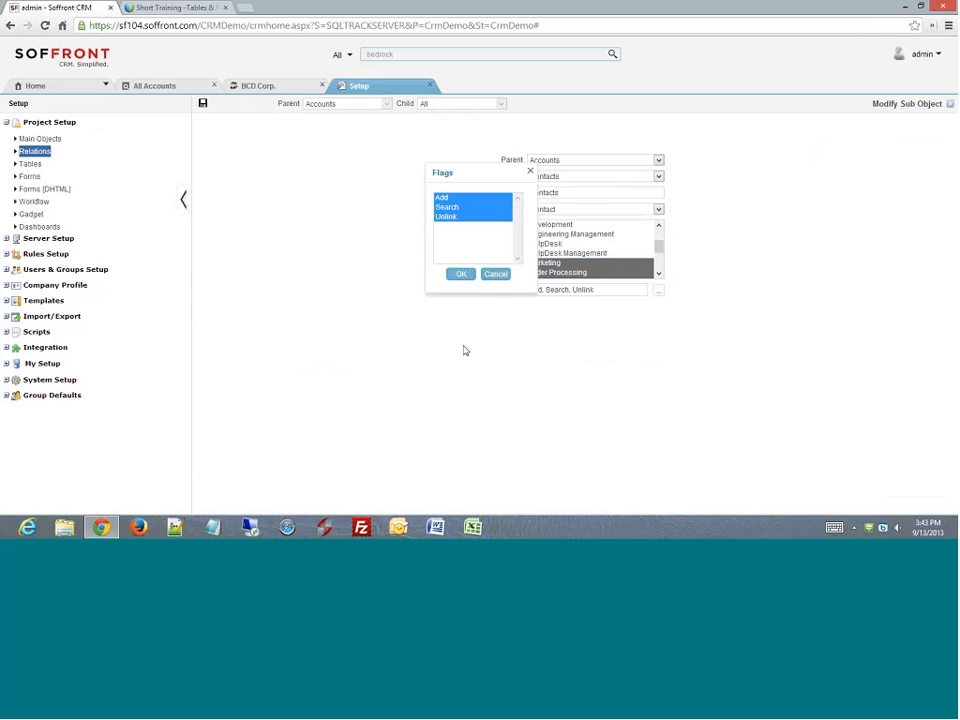
{"action": "left_click", "coordinate": [496, 274]}
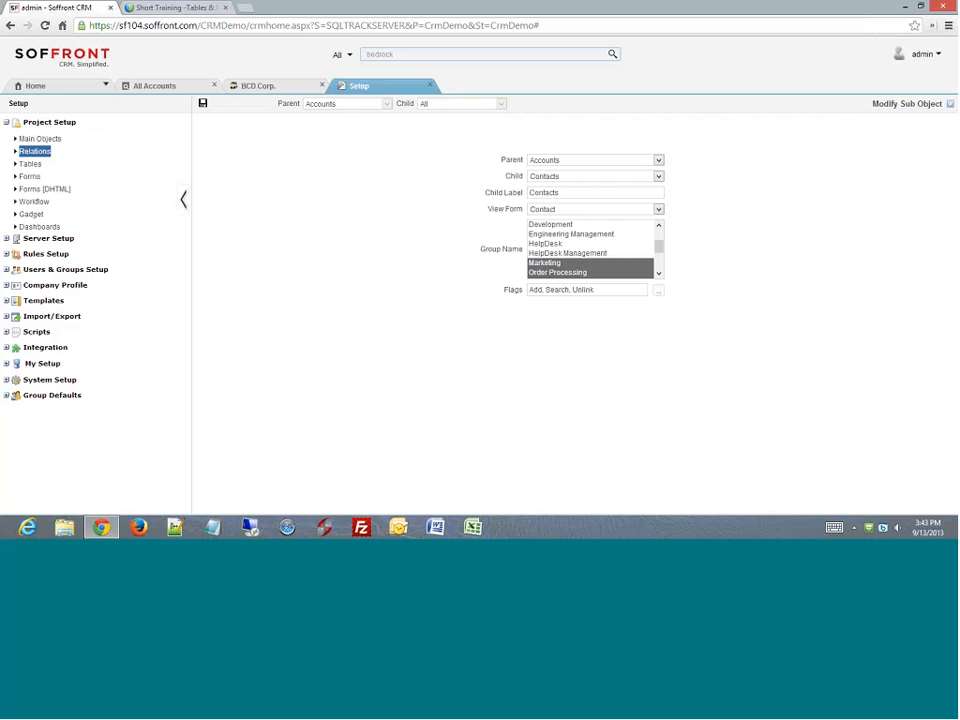
{"action": "left_click_drag", "start_coordinate": [872, 104], "coordinate": [949, 104]}
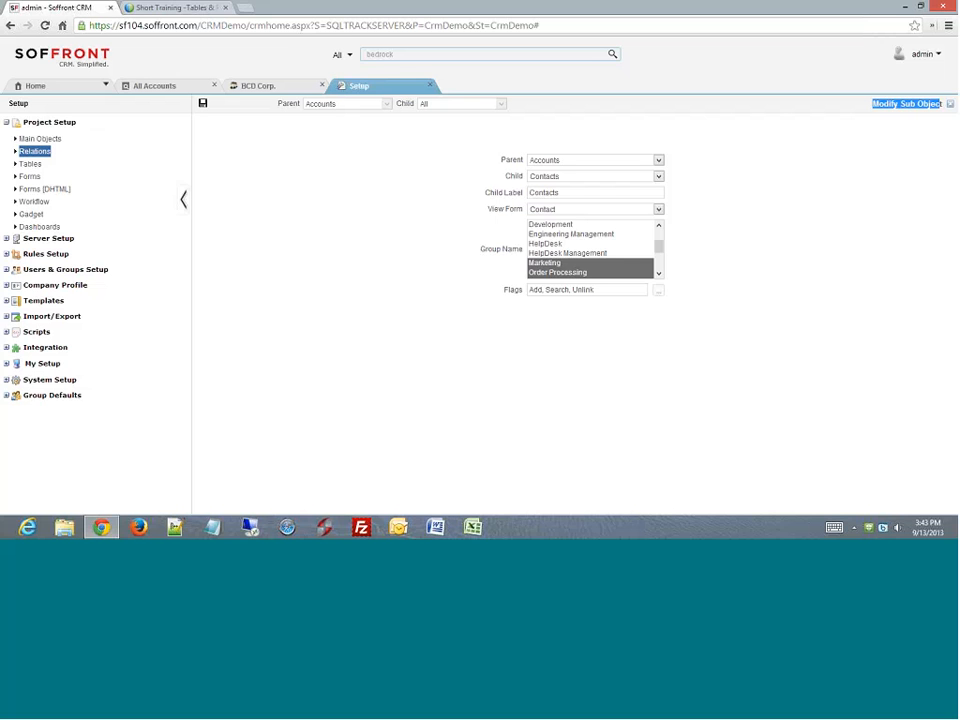
{"action": "left_click", "coordinate": [950, 107]}
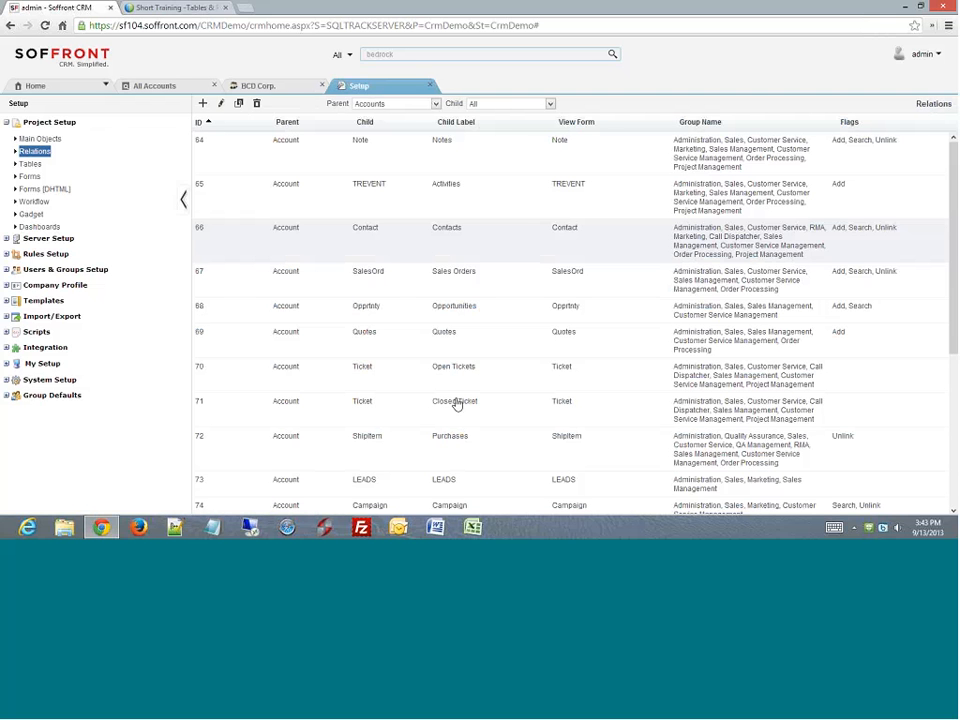
- Start a new relation with parent Accounts, child Assets, child label Assets and view form Asset
{"action": "left_click", "coordinate": [203, 104]}
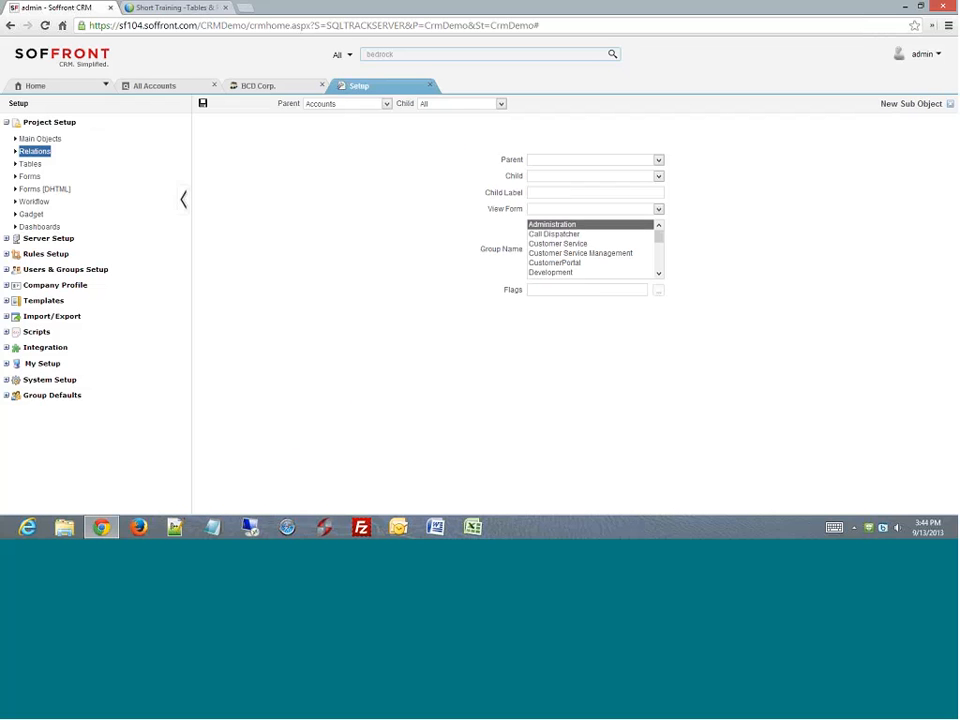
{"action": "left_click", "coordinate": [658, 160]}
{"action": "left_click", "coordinate": [585, 190]}
{"action": "left_click", "coordinate": [657, 176]}
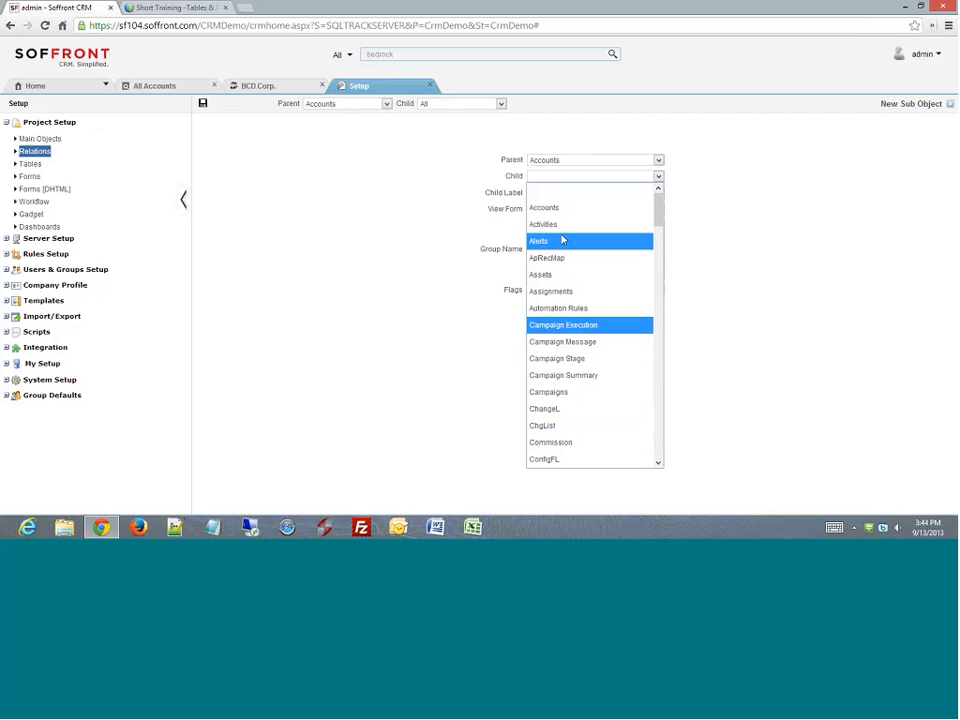
{"action": "left_click", "coordinate": [552, 279]}
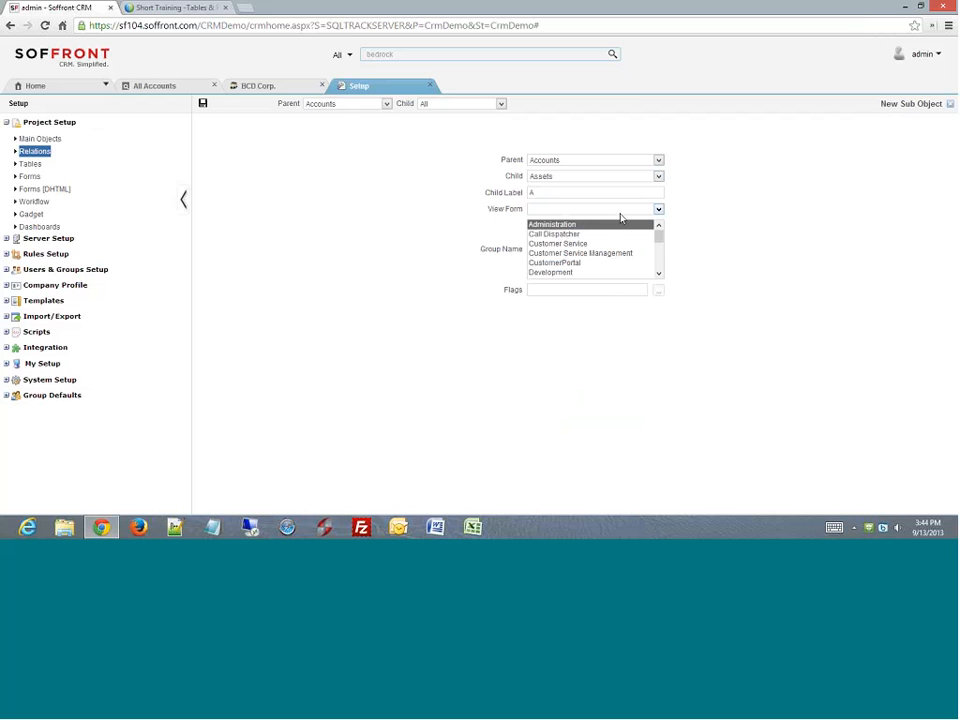
{"action": "type", "text": "ssets"}
{"action": "left_click", "coordinate": [659, 209]}
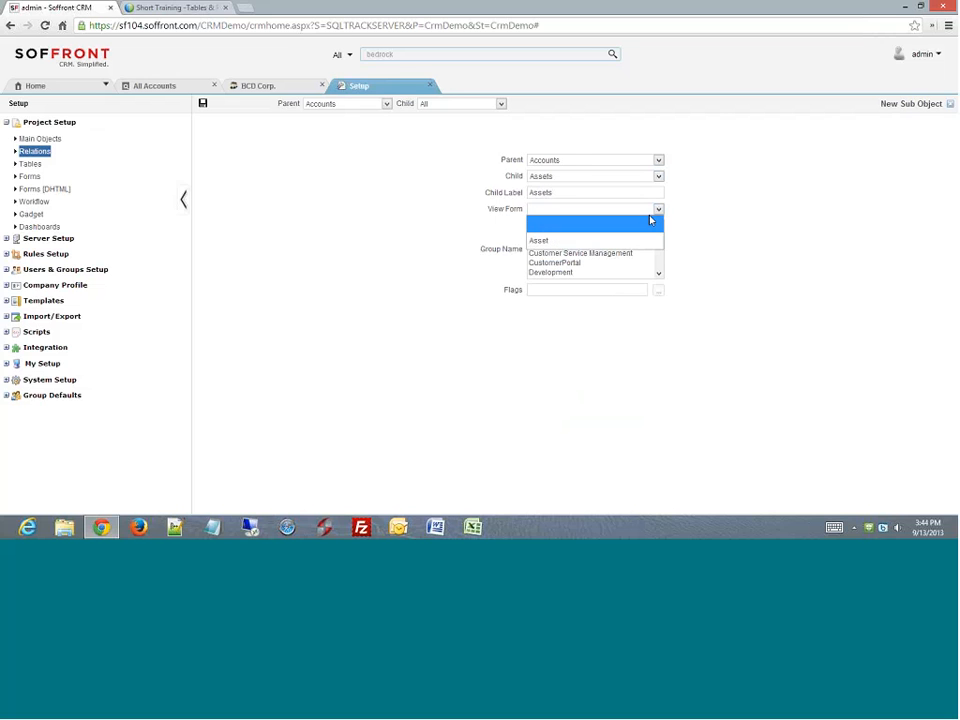
{"action": "left_click", "coordinate": [612, 241]}
- Select the groups from Administration through Marketing, set the flag to Add, and close the new relation without saving
{"action": "mouse_move", "coordinate": [574, 225]}
{"action": "left_mouse_down"}
{"action": "mouse_move", "coordinate": [569, 283]}
{"action": "mouse_move", "coordinate": [569, 246]}
{"action": "left_mouse_up"}
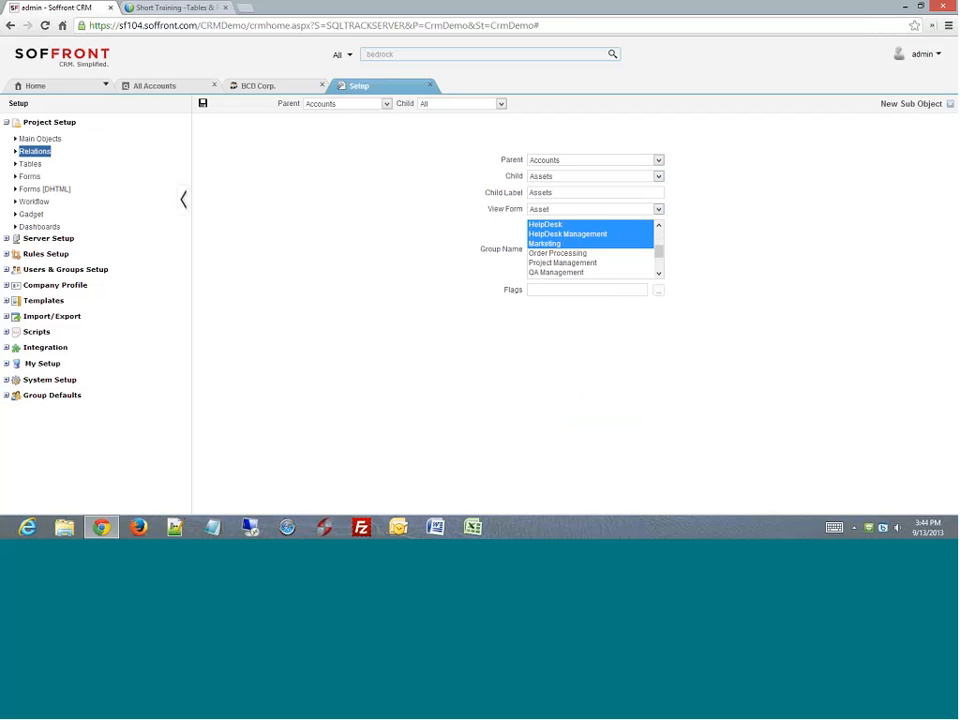
{"action": "left_click", "coordinate": [658, 289]}
{"action": "left_click", "coordinate": [445, 198]}
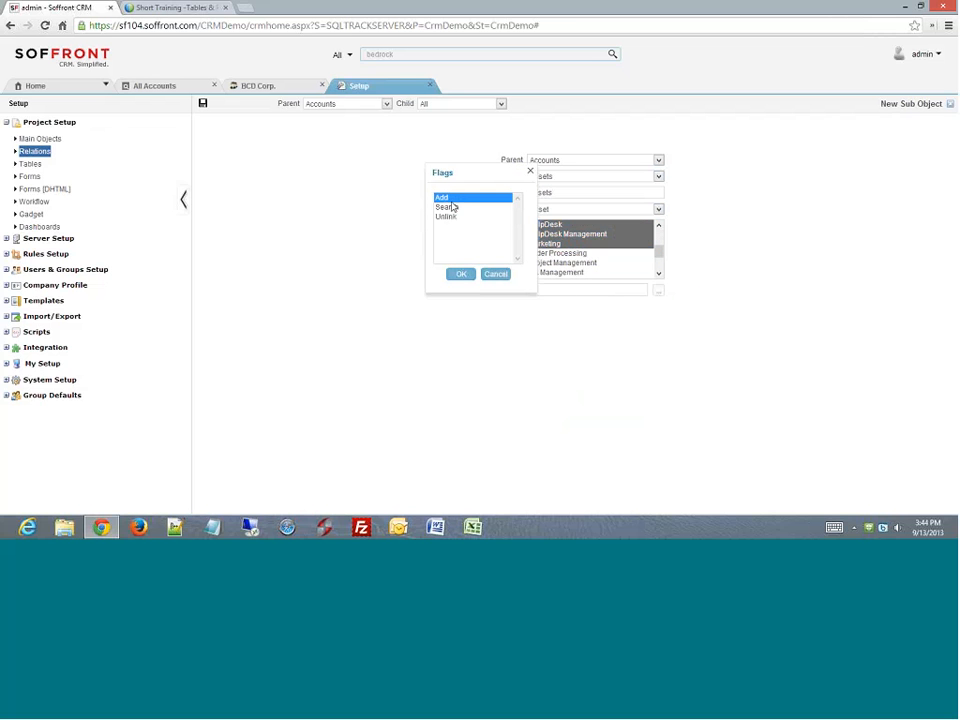
{"action": "left_click", "coordinate": [461, 274]}
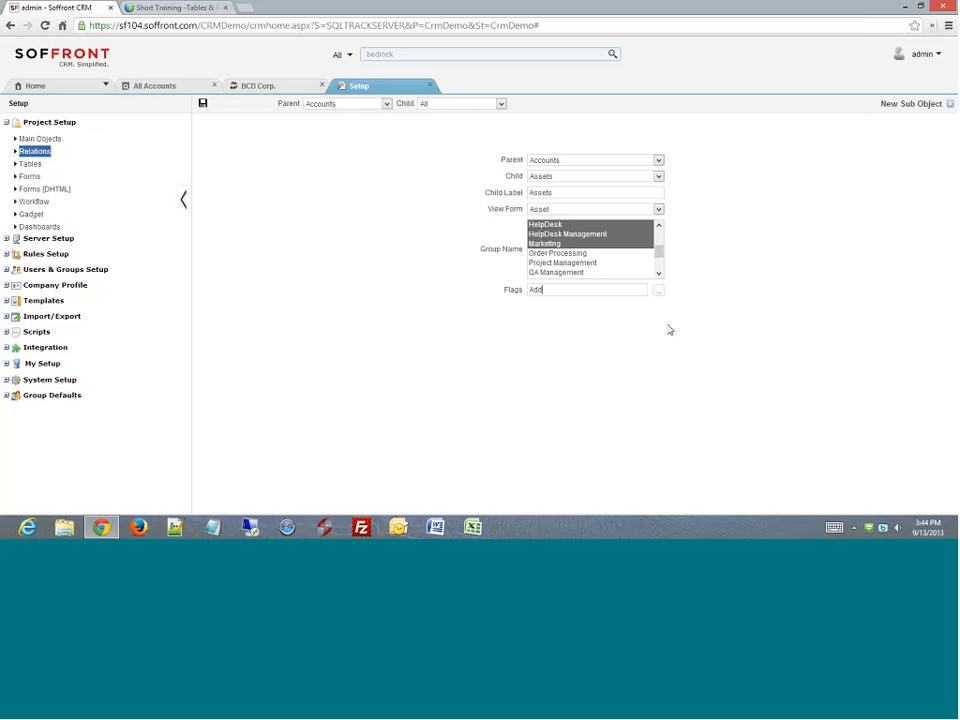
{"action": "left_click", "coordinate": [950, 105]}
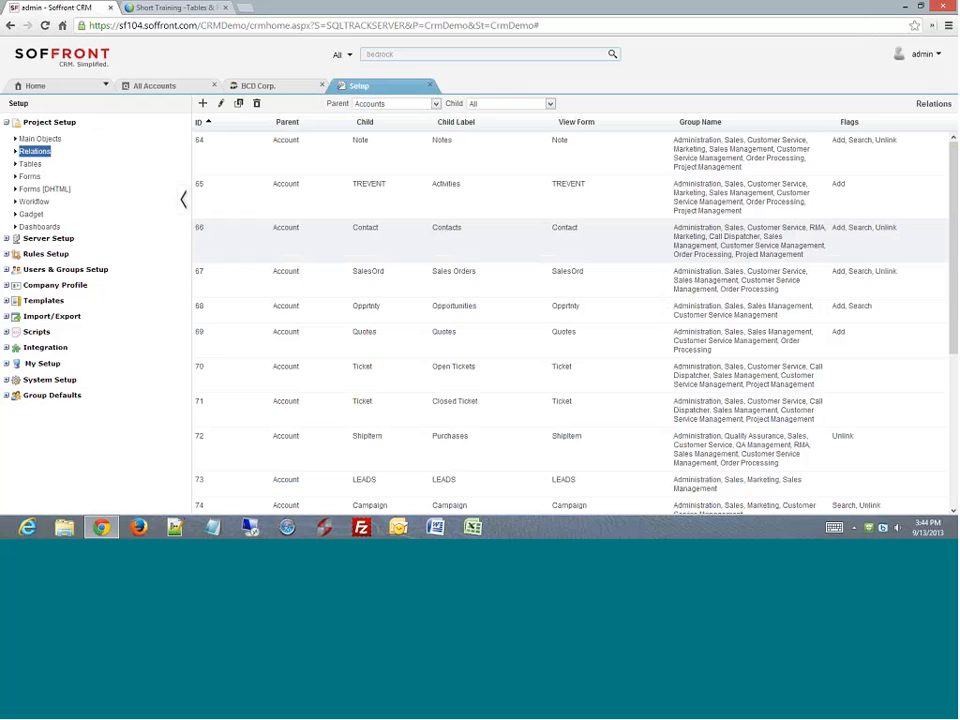
- Find the CTO contact of TestCo Inc. and link it to the BCD Corp. account's contacts
{"action": "left_click", "coordinate": [258, 87]}
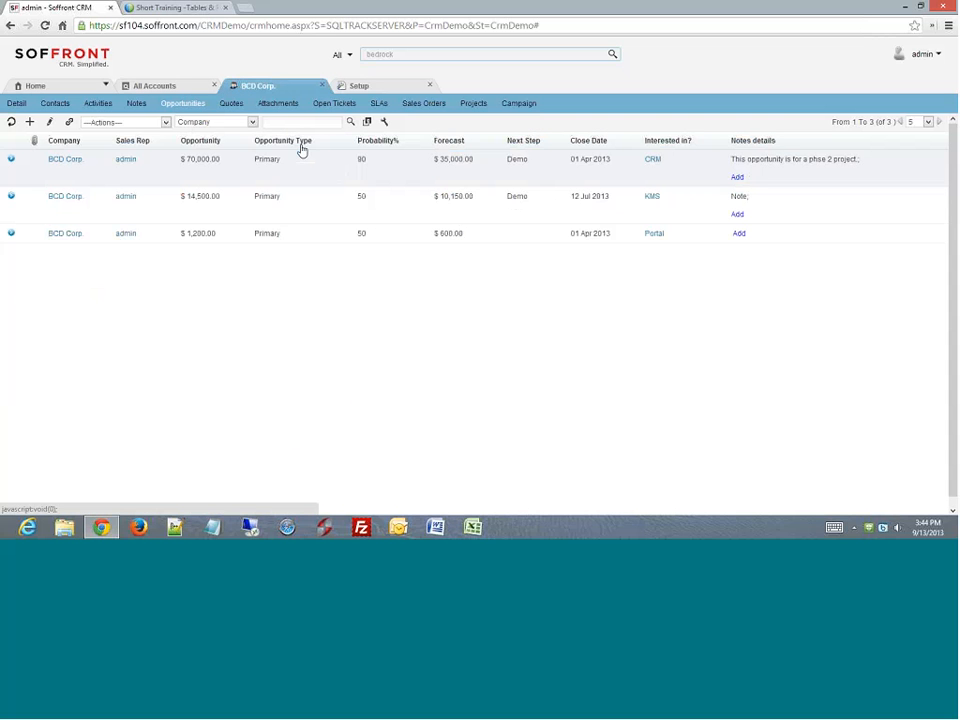
{"action": "left_click", "coordinate": [55, 103]}
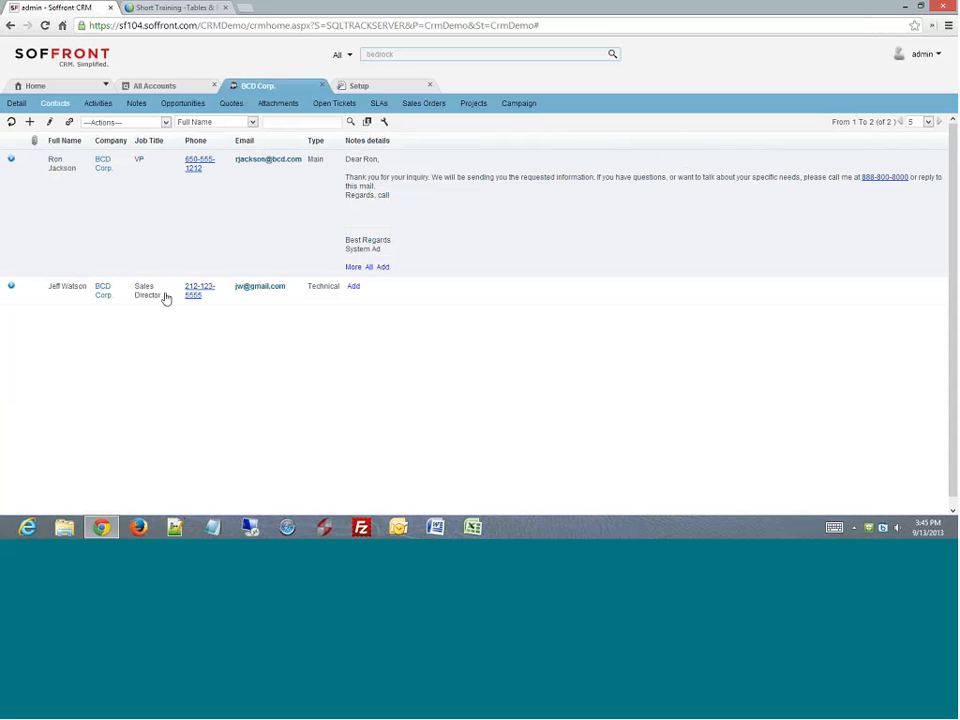
{"action": "left_click", "coordinate": [69, 122]}
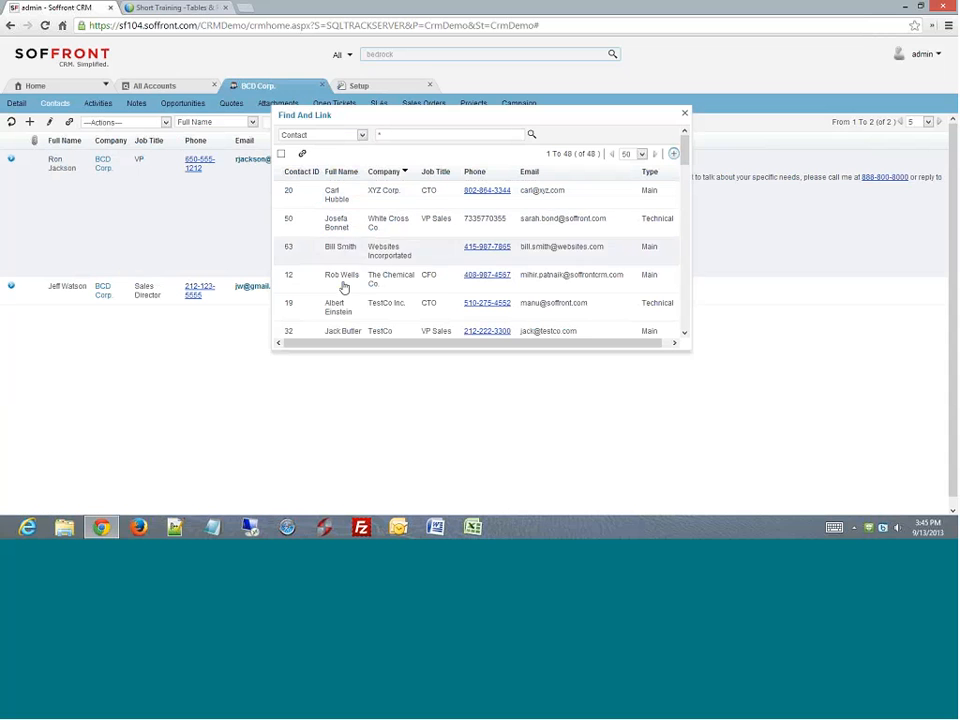
{"action": "left_click", "coordinate": [388, 312]}
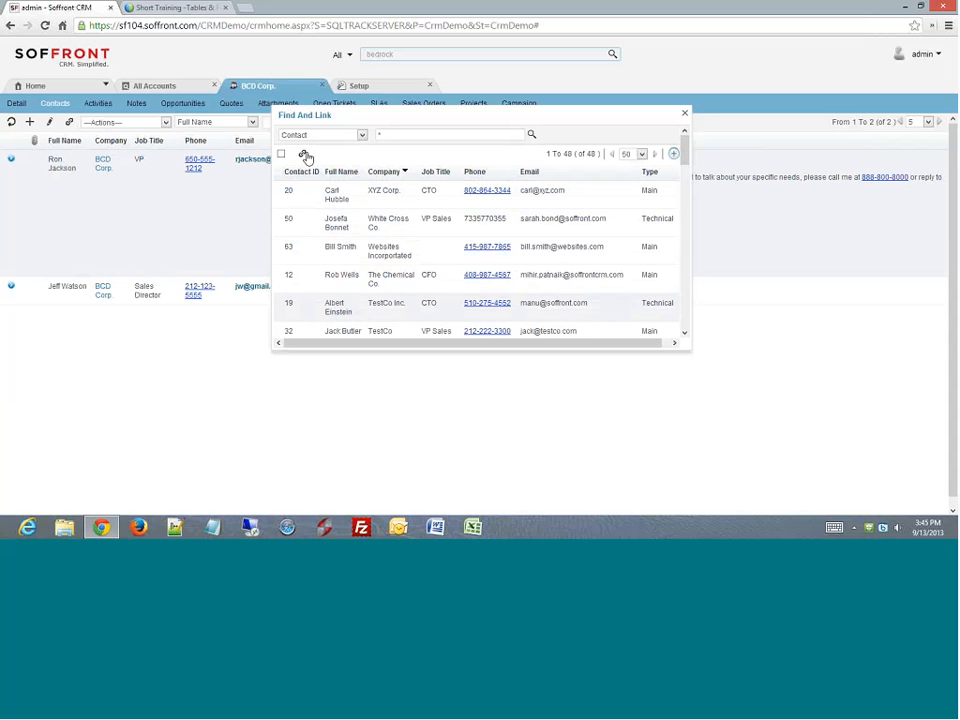
{"action": "left_click", "coordinate": [303, 154]}
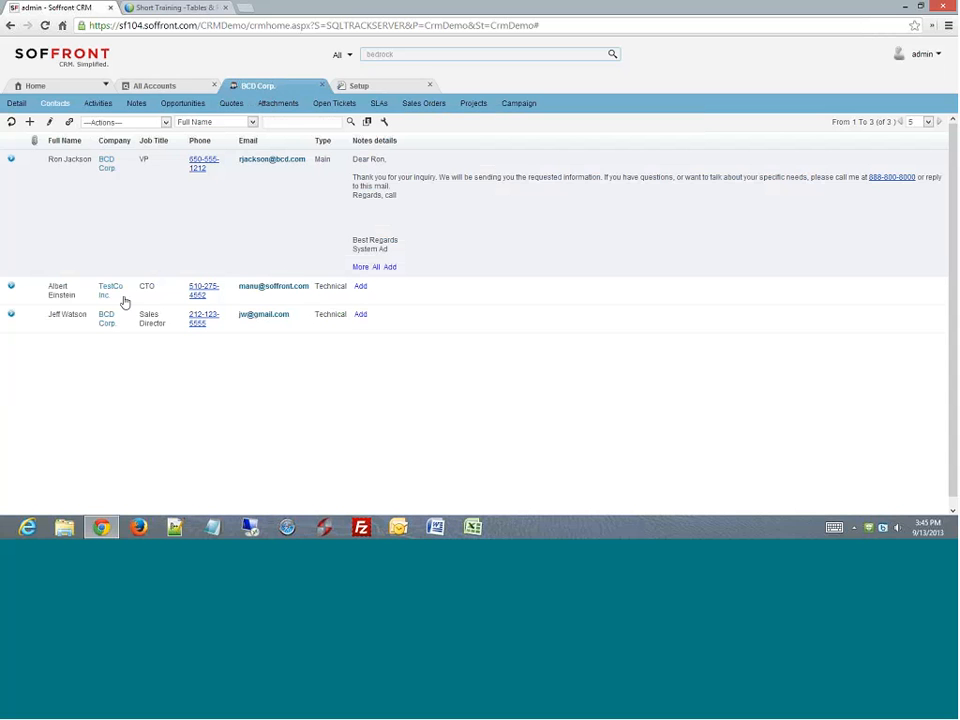
- Unlink the TestCo Inc. contact from the BCD Corp. account
{"action": "mouse_move", "coordinate": [113, 300]}
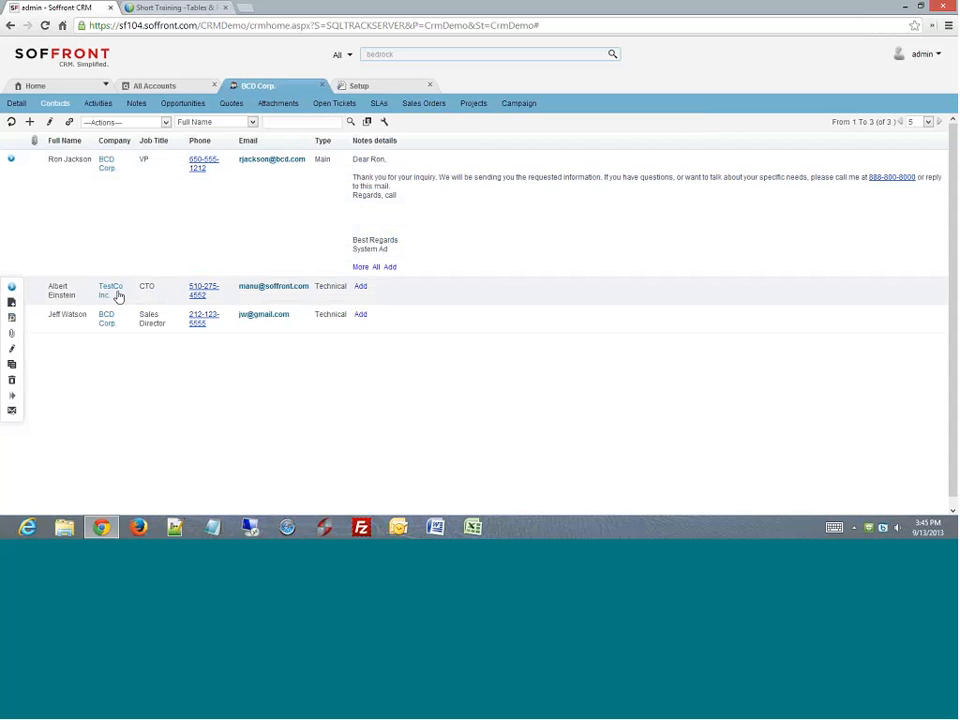
{"action": "left_click", "coordinate": [368, 123]}
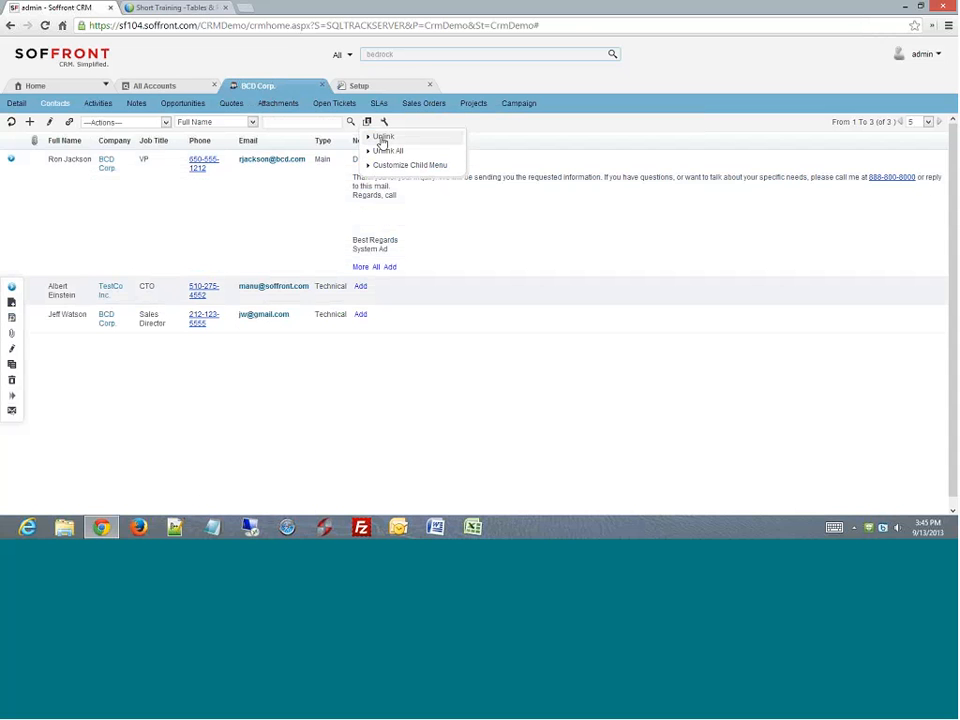
{"action": "left_click", "coordinate": [383, 137]}
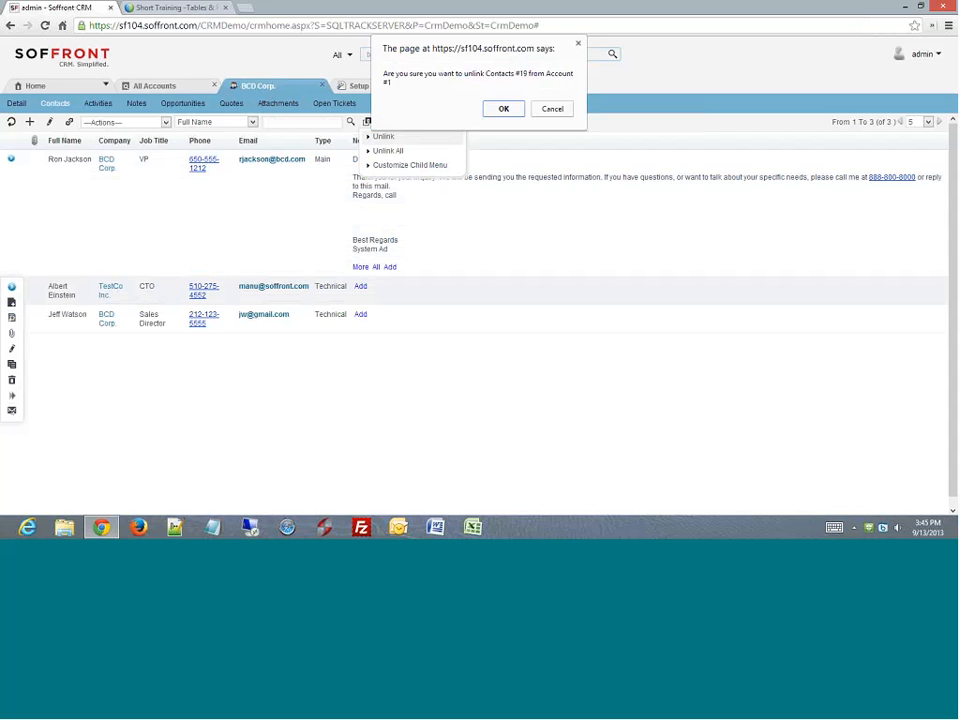
{"action": "left_click", "coordinate": [502, 110]}
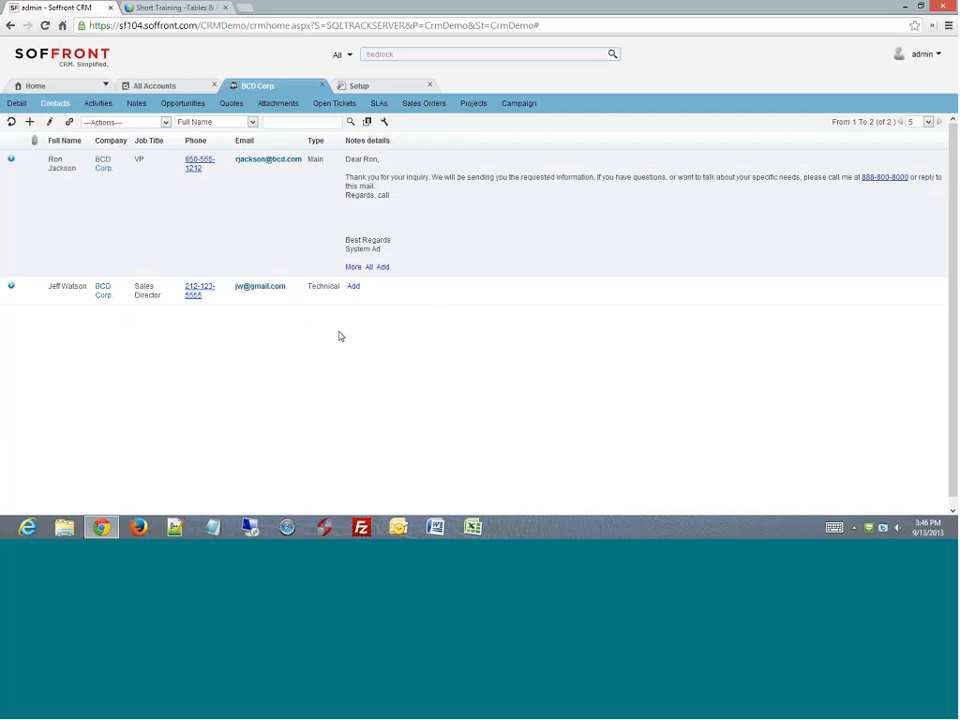
- Look through the BCD Corp. account's details and its related contacts, notes, opportunities and attachments
{"action": "left_click", "coordinate": [16, 103]}
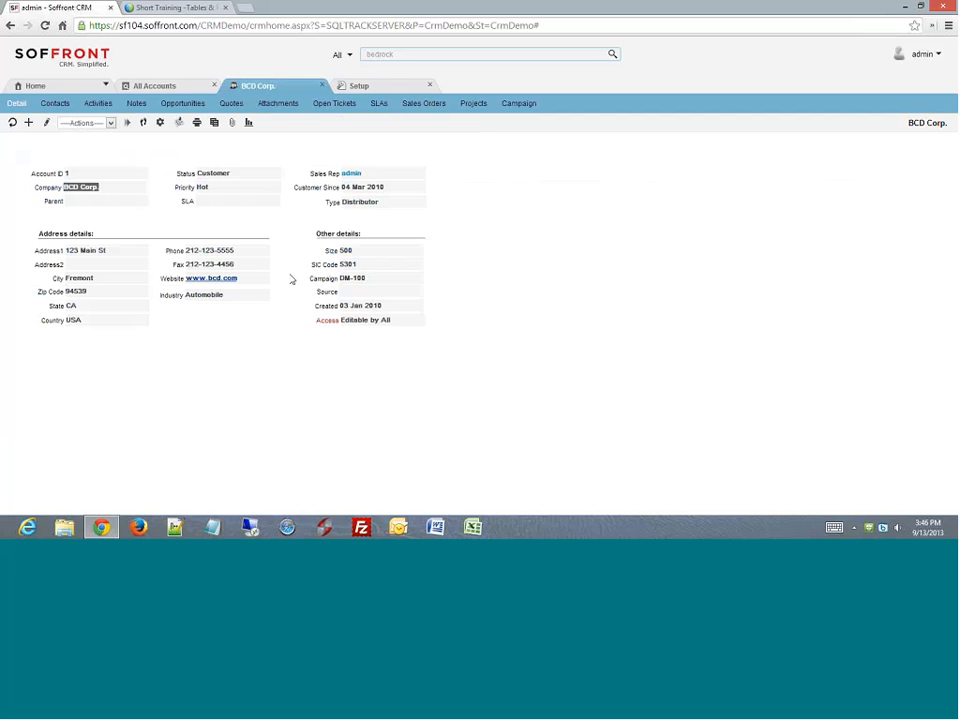
{"action": "left_click", "coordinate": [60, 103]}
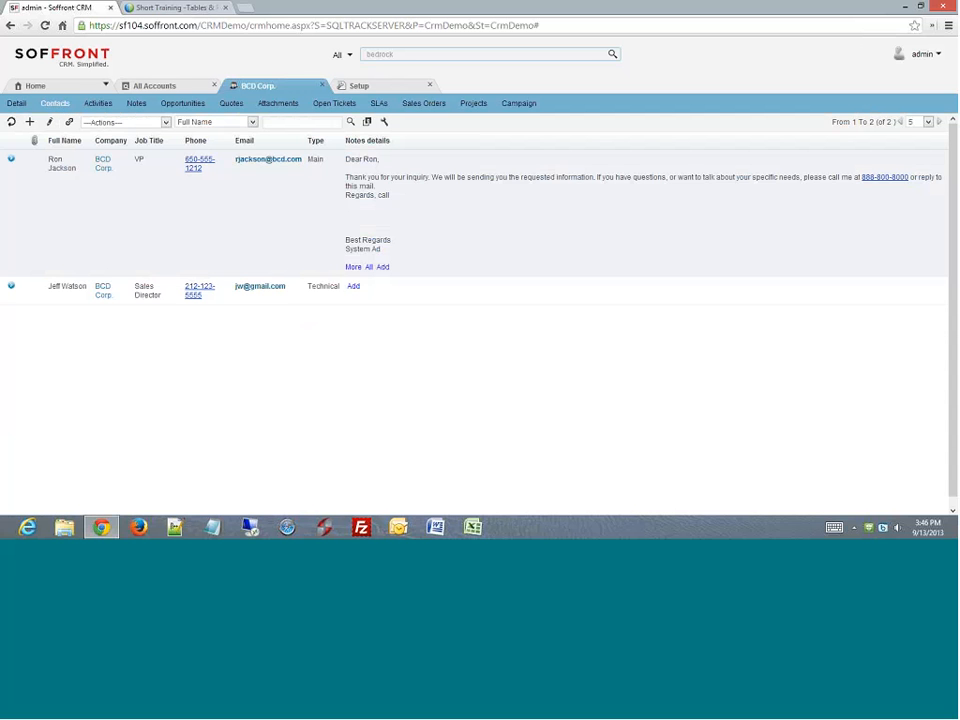
{"action": "left_click", "coordinate": [136, 103]}
{"action": "left_click", "coordinate": [182, 105]}
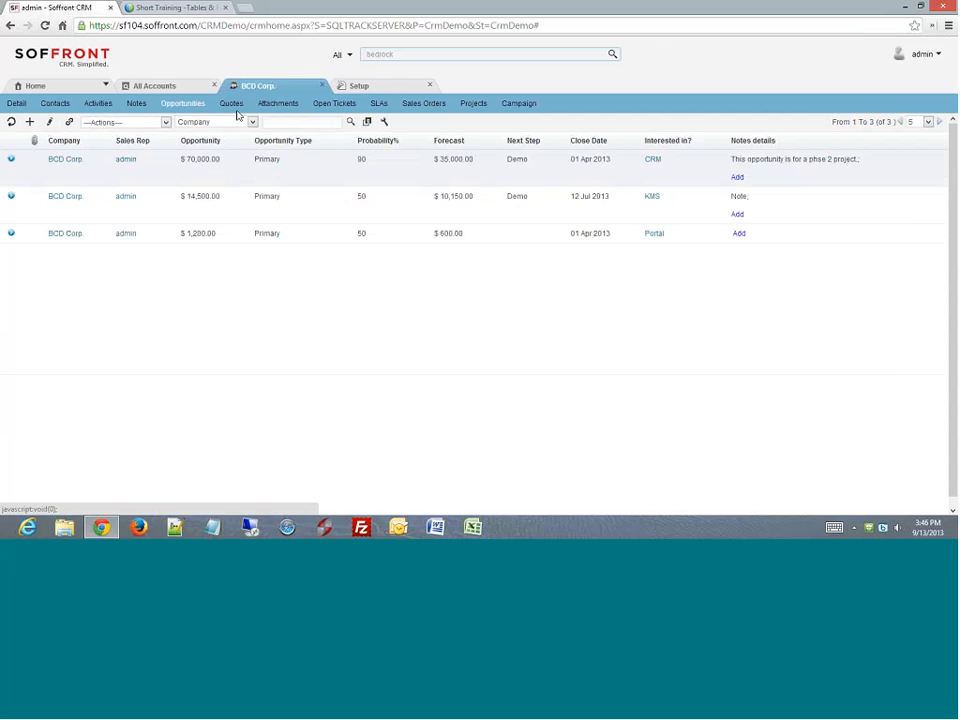
{"action": "left_click", "coordinate": [295, 109]}
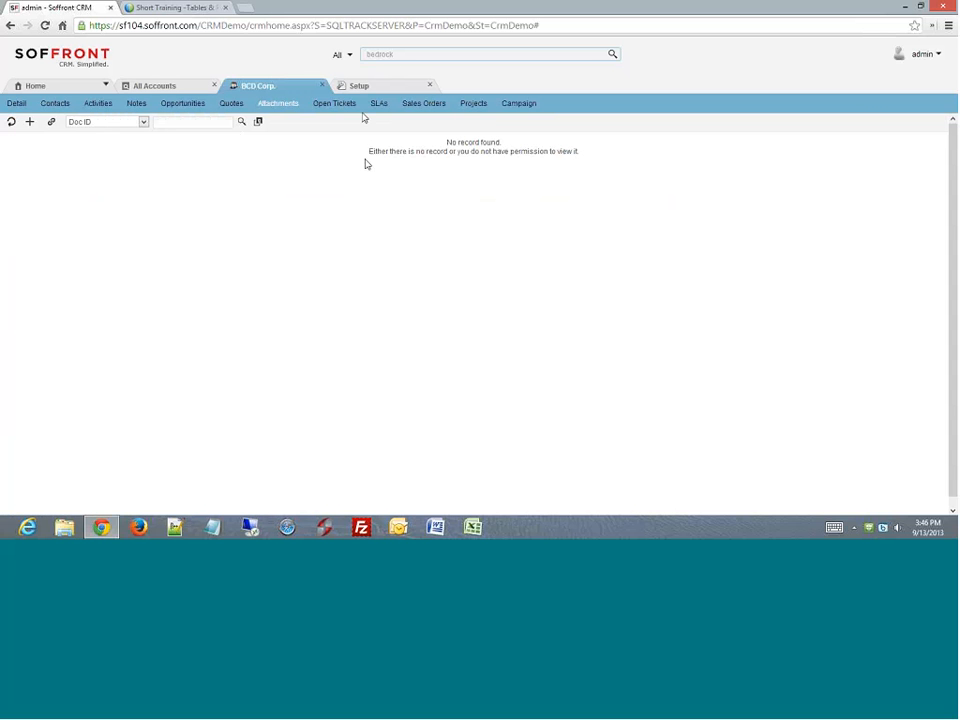